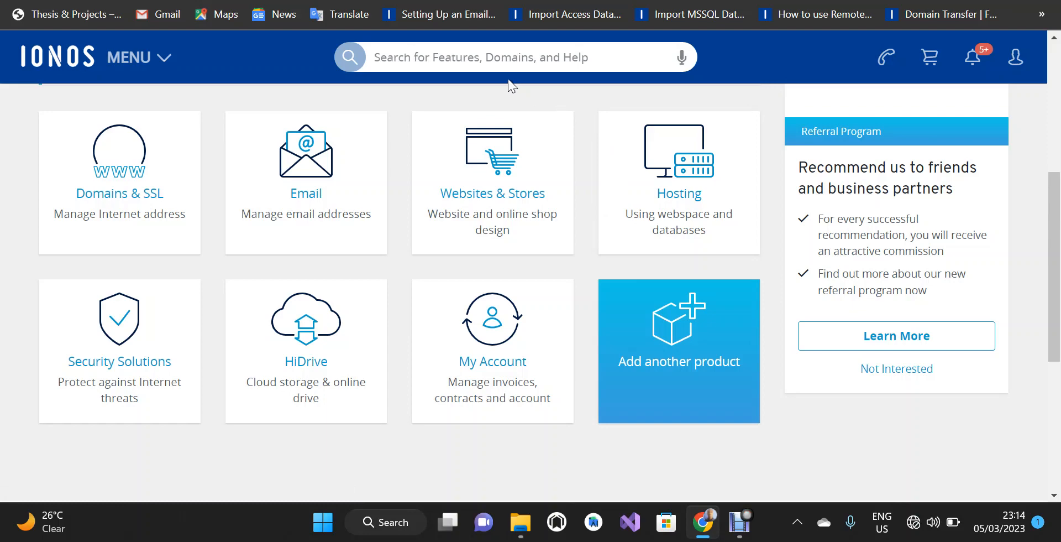
Search the IONOS control panel for 'install wordpress' and launch the Install WordPress action.
click(481, 57)
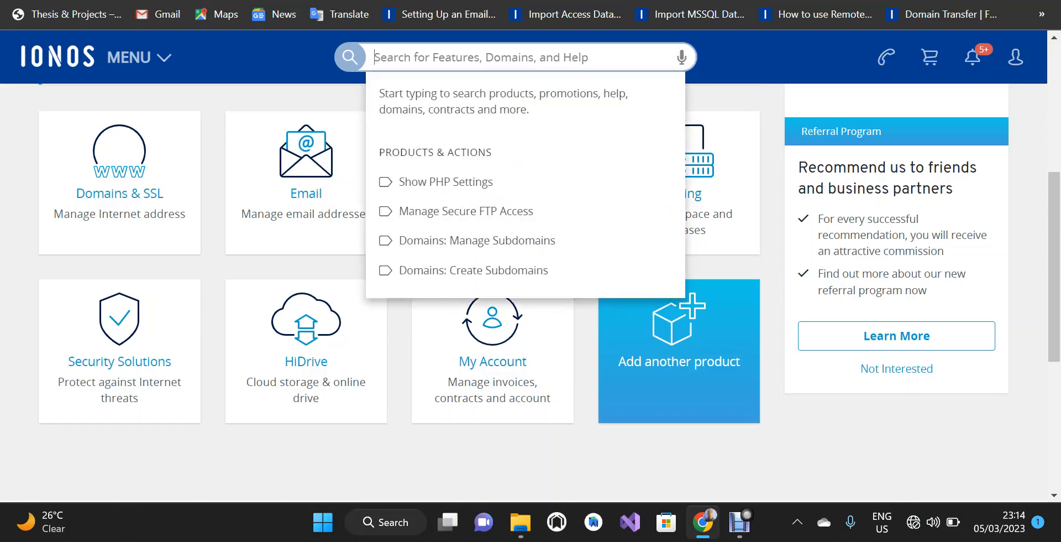
text(in)
text(stall w)
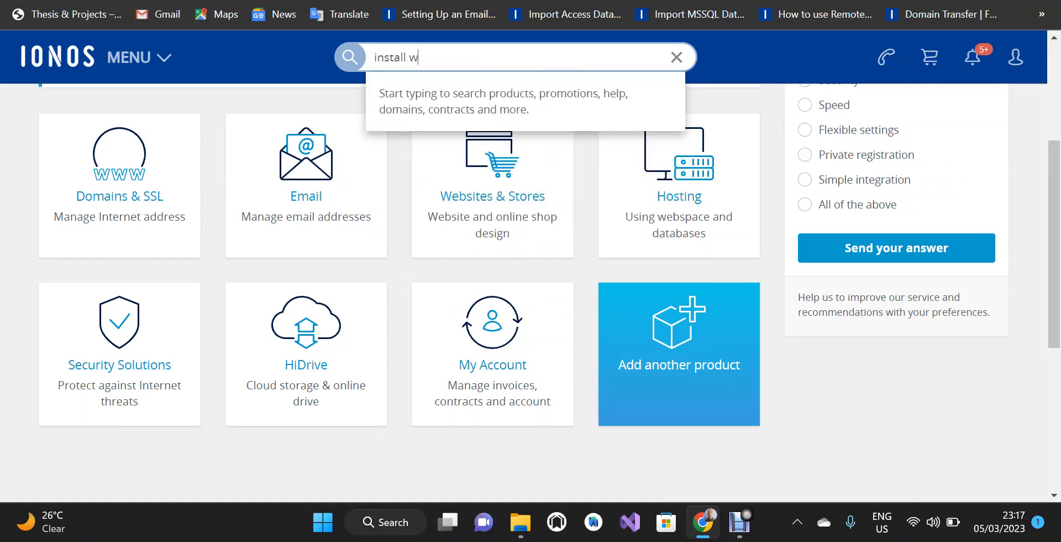
text(ordpress)
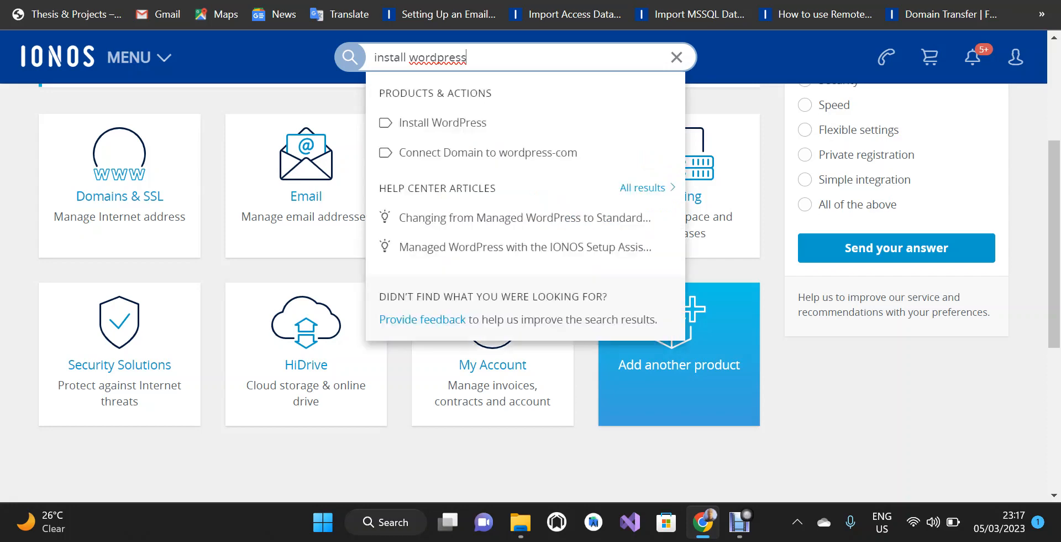
click(457, 125)
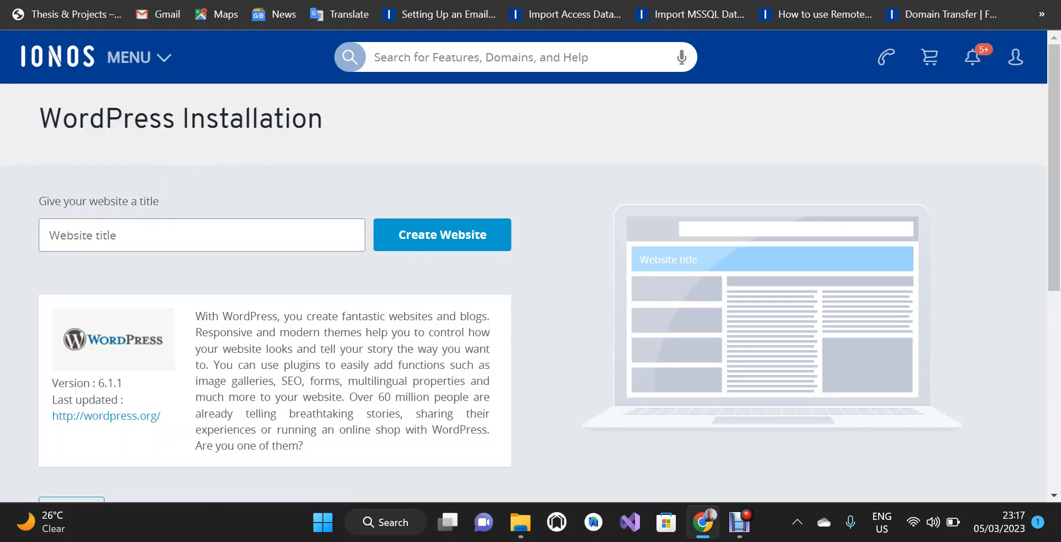
Enter 'Demo Sport' as the website title and create the website.
click(100, 234)
text(Demo Sport)
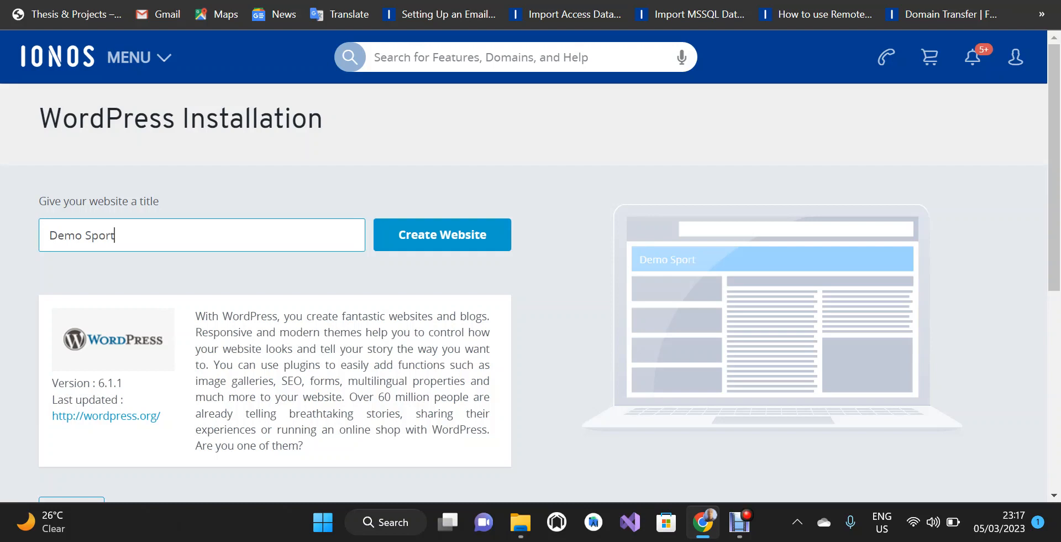
click(445, 243)
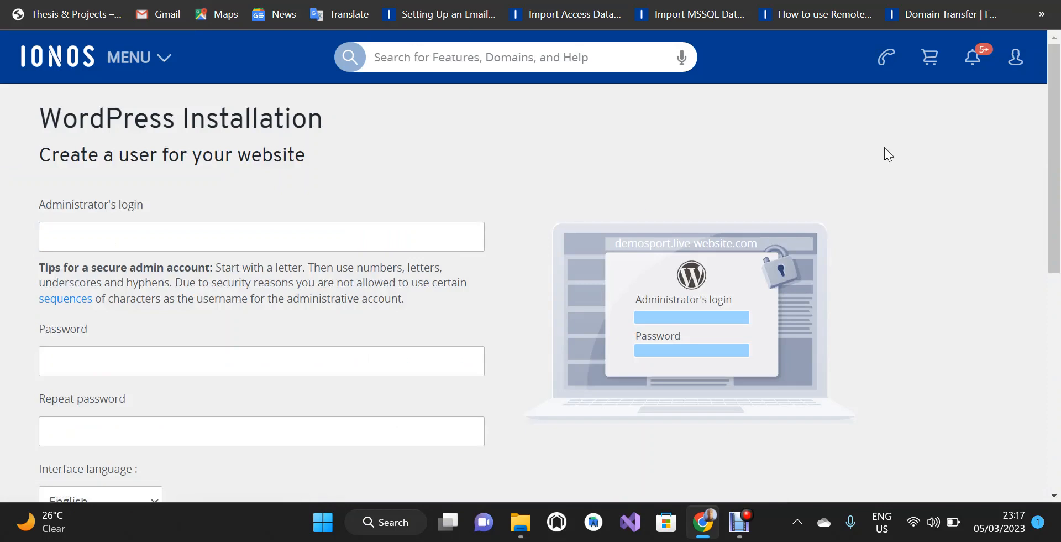
Fill in the administrator username on the admin-account form.
mouse_move(1056, 98)
mouse_down()
mouse_move(1055, 119)
mouse_move(1055, 100)
mouse_up()
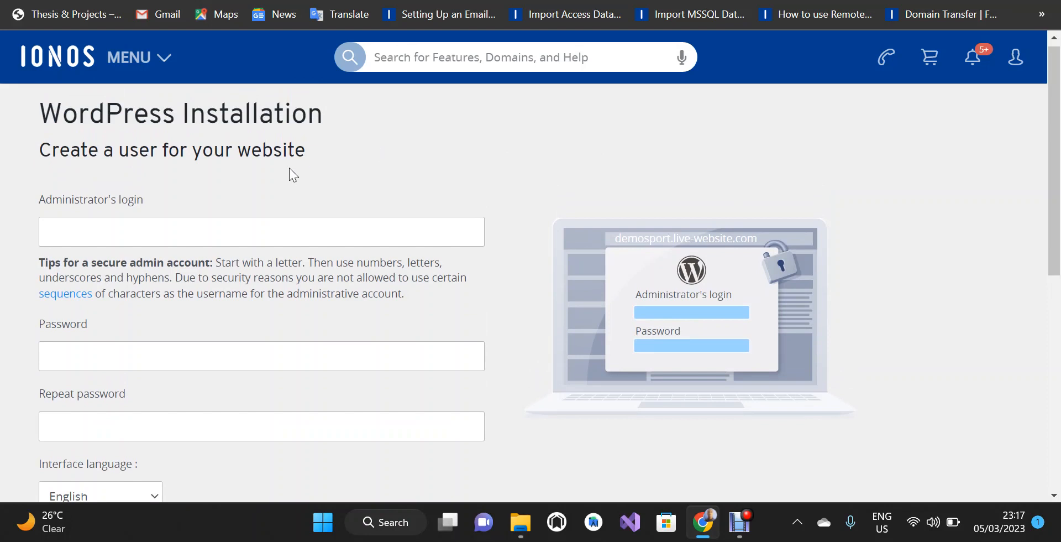
click(261, 232)
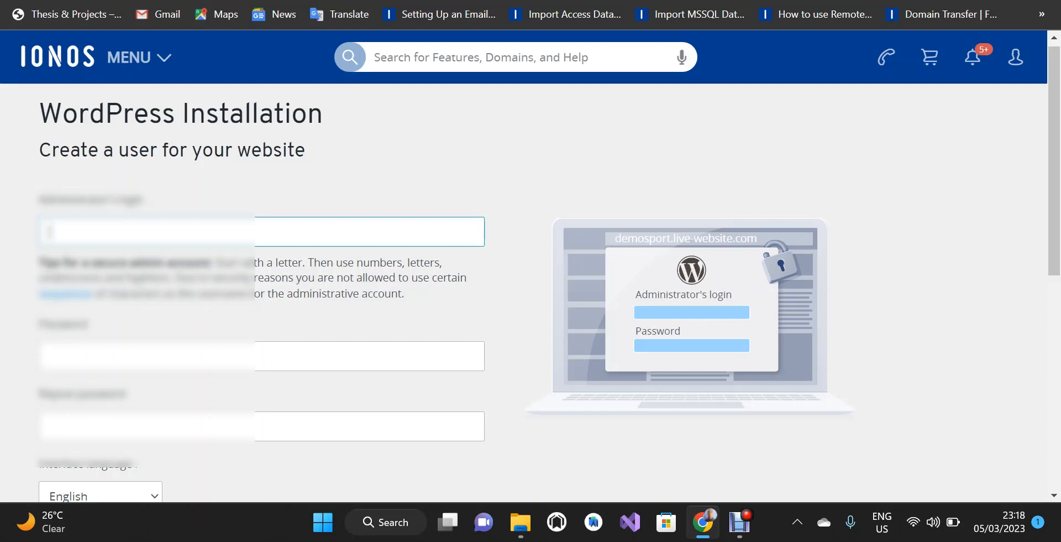
text(demo)
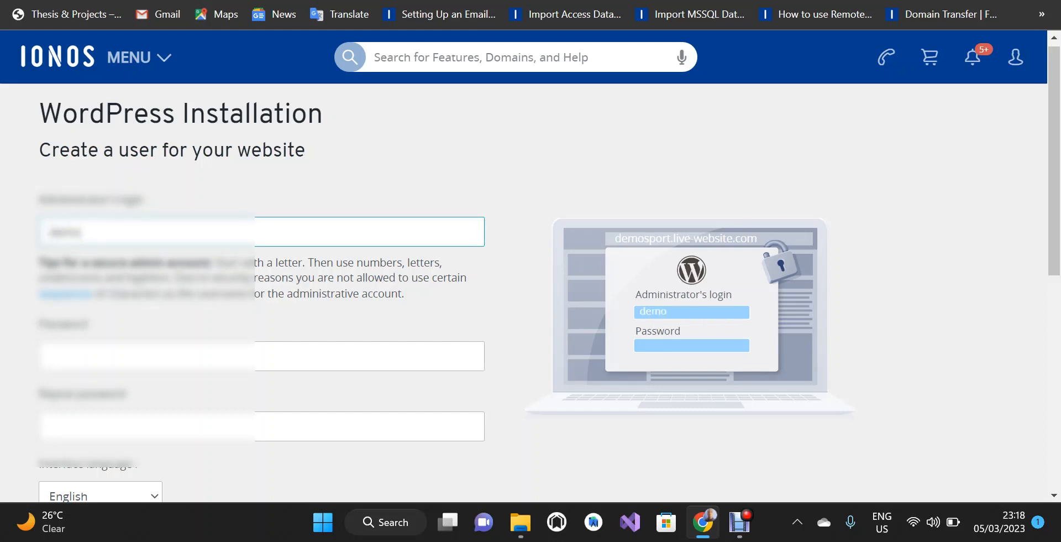
text(_sport)
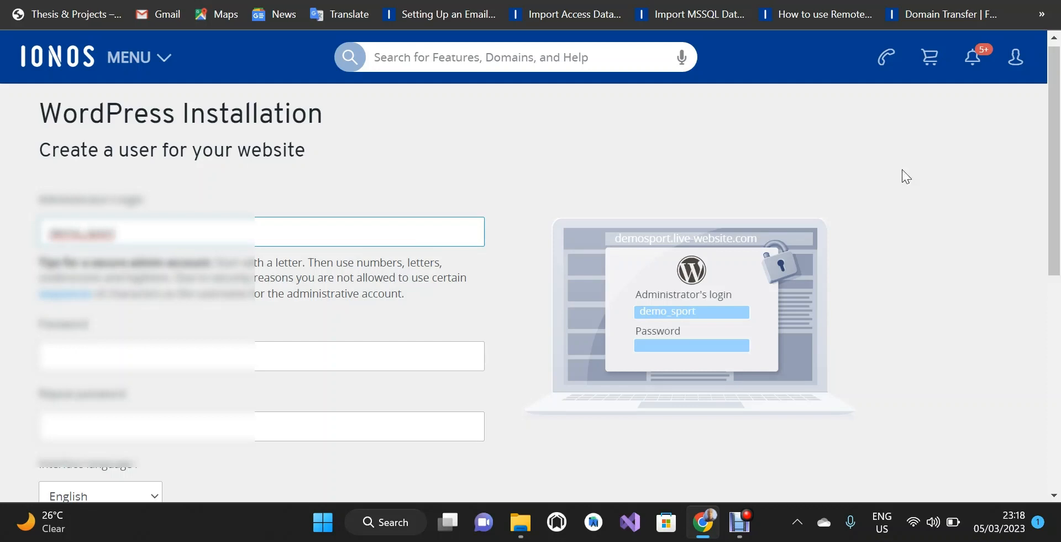
Type a strong administrator password that passes the length and mixed-case checks.
drag(1055, 148, 1046, 224)
click(431, 204)
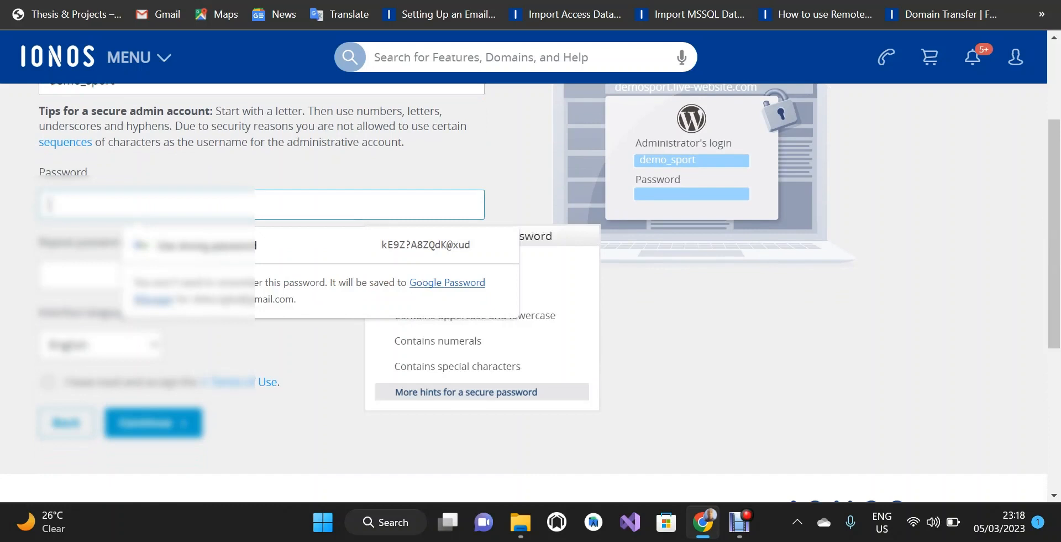
text(**)
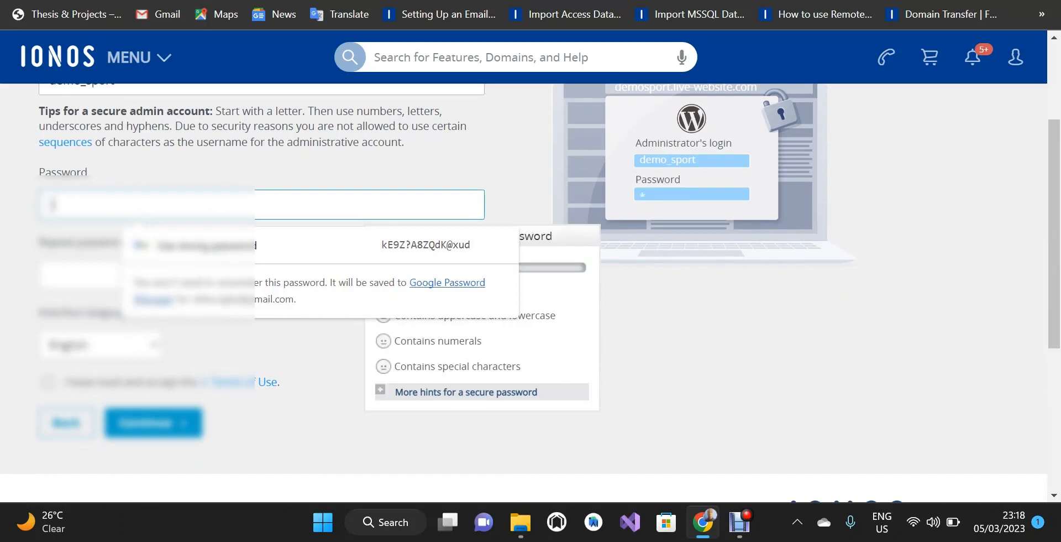
text(*)
key(BackSpace)
key(BackSpace)
key(BackSpace)
text(******)
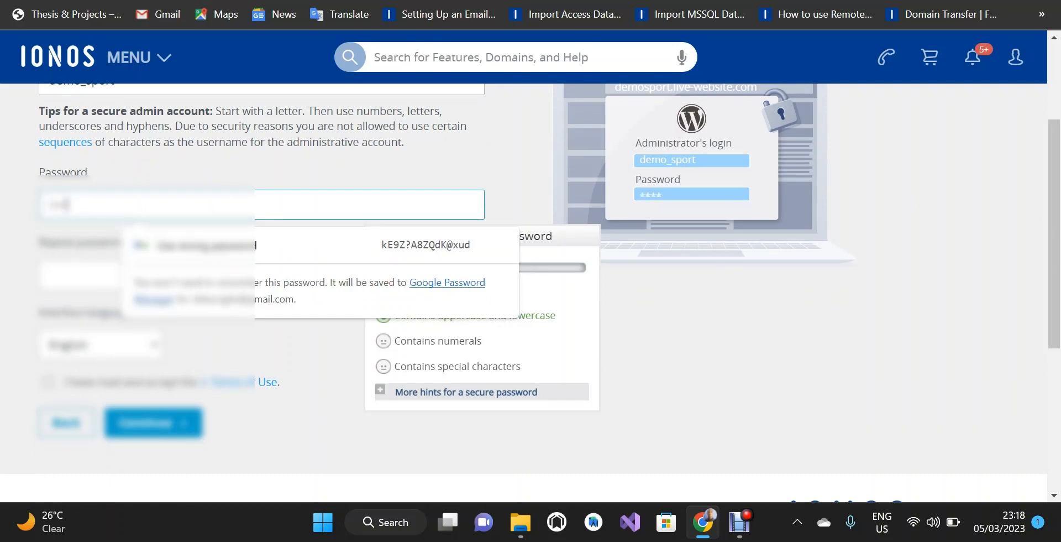
text(*)
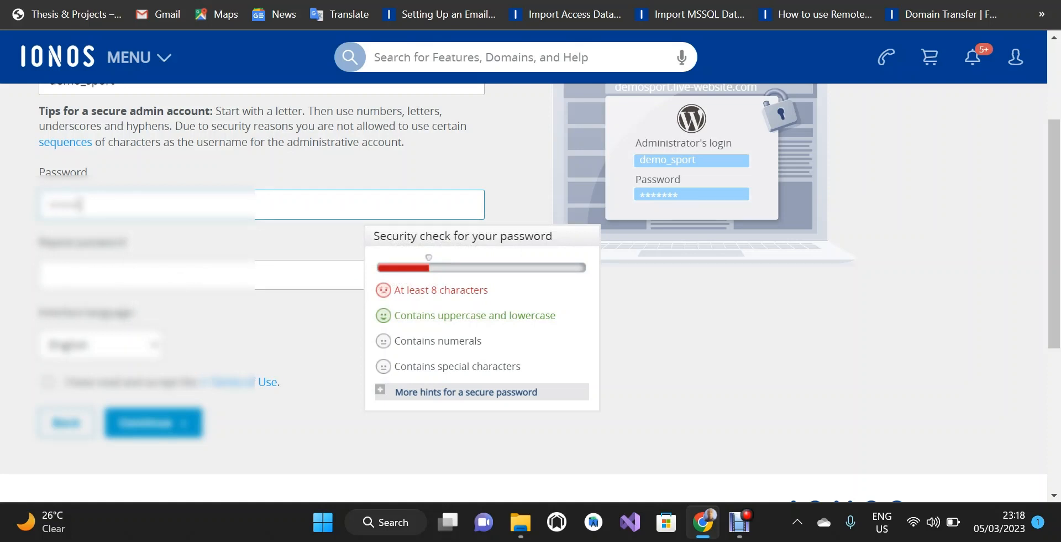
text(******)
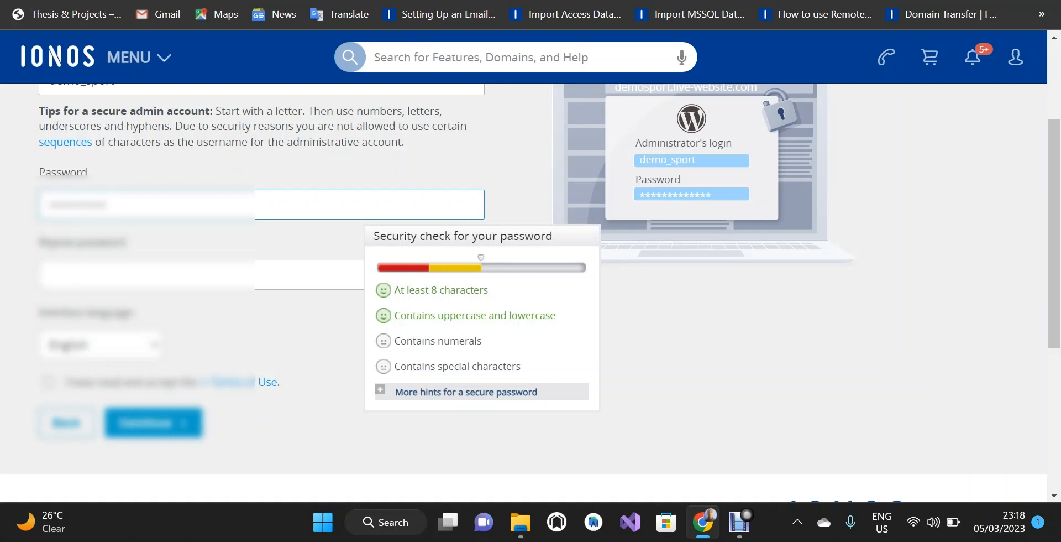
text(***)
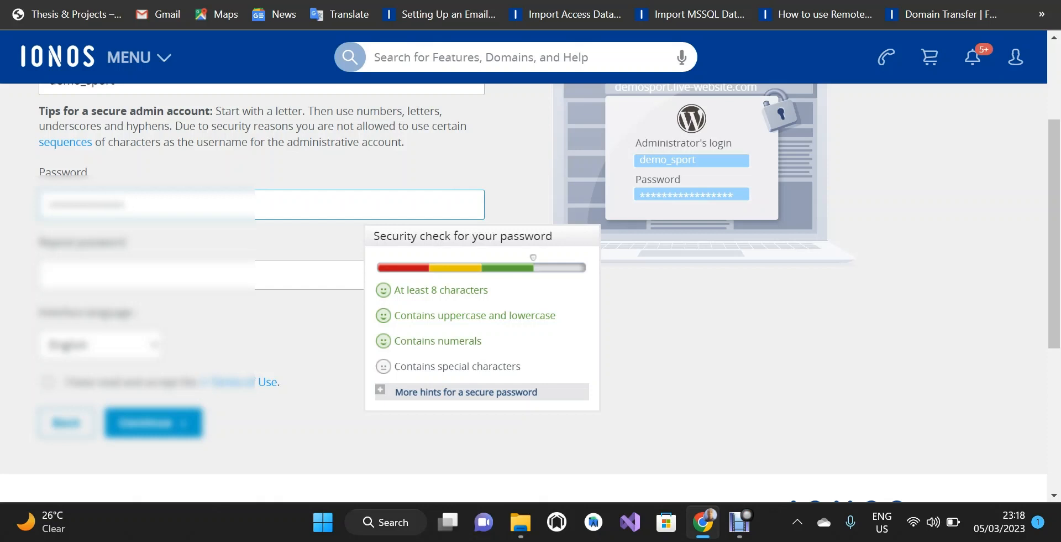
text(**)
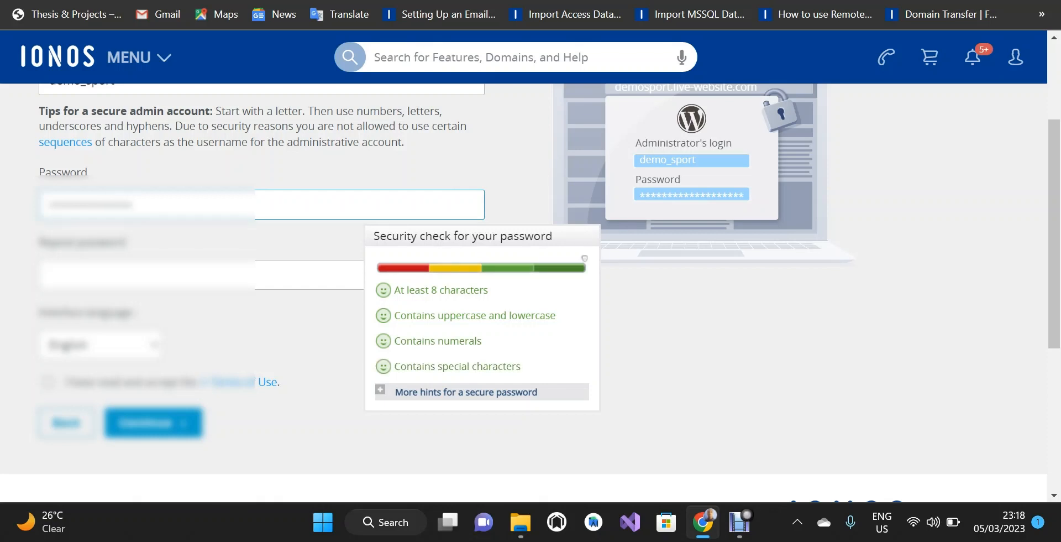
Retype the administrator password in Repeat password and accept the Terms of Use.
click(309, 281)
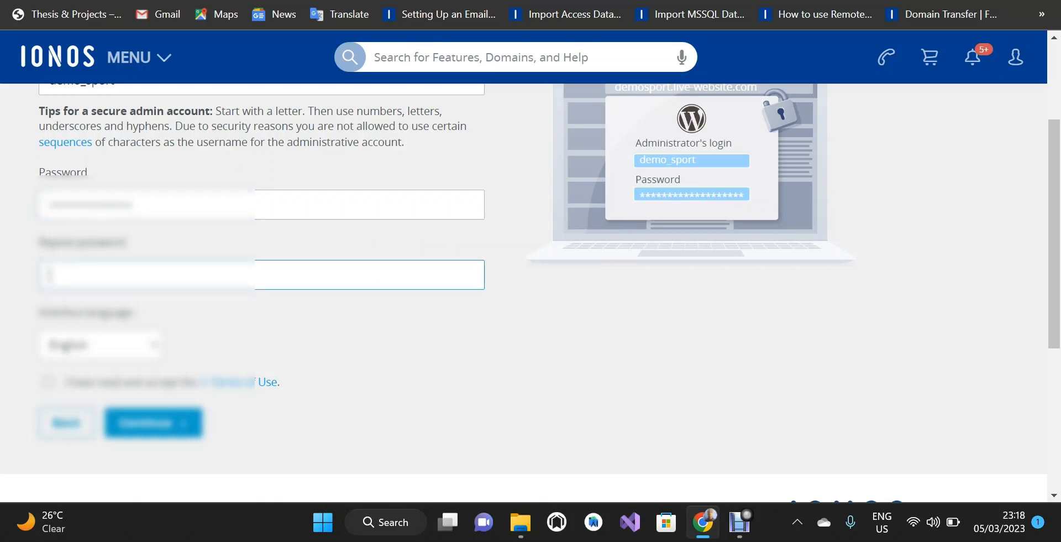
text(****)
key(BackSpace)
key(BackSpace)
text(**************)
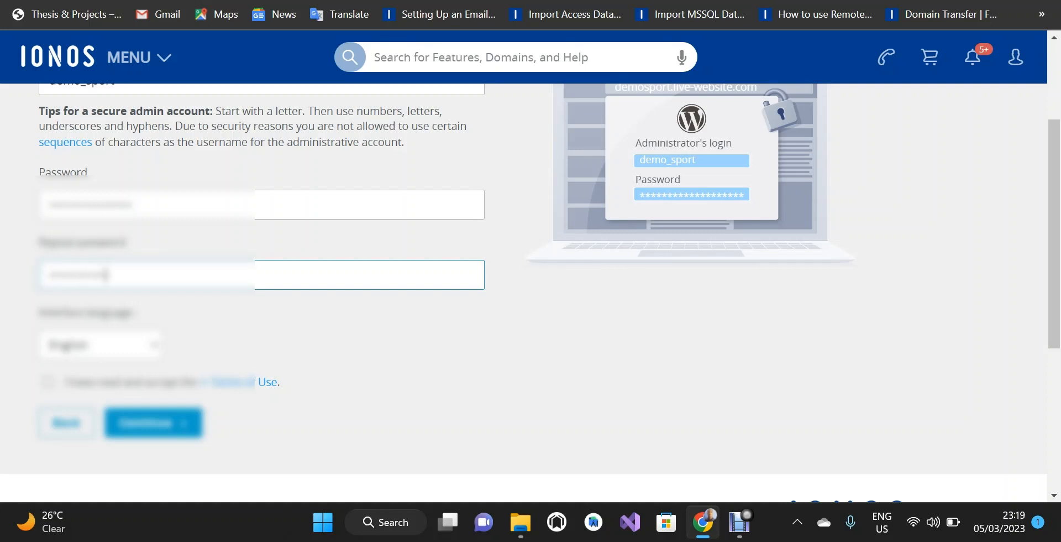
text(*****)
click(48, 383)
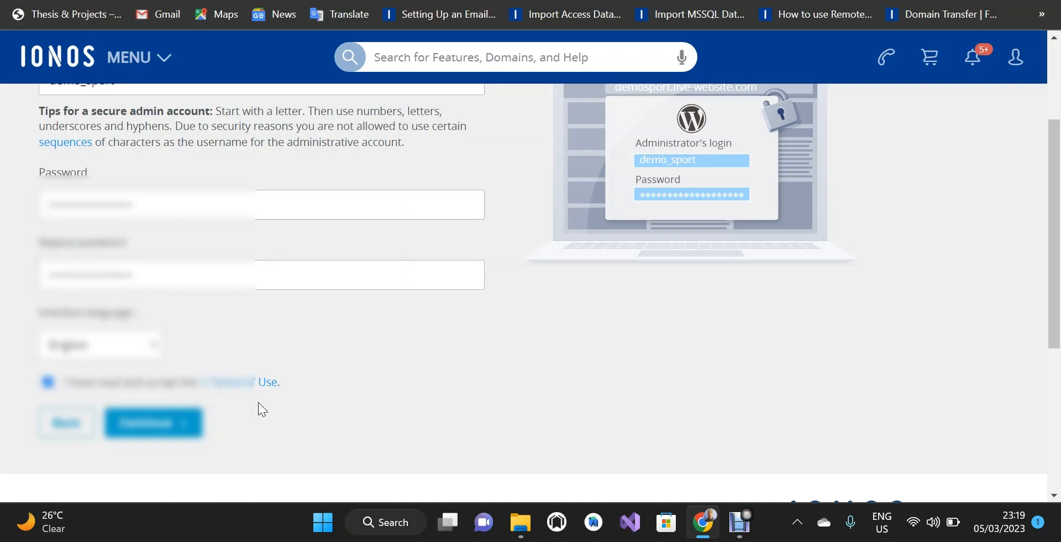
Select 'Continue with WordPress' on the self-managed standard WordPress card.
click(173, 429)
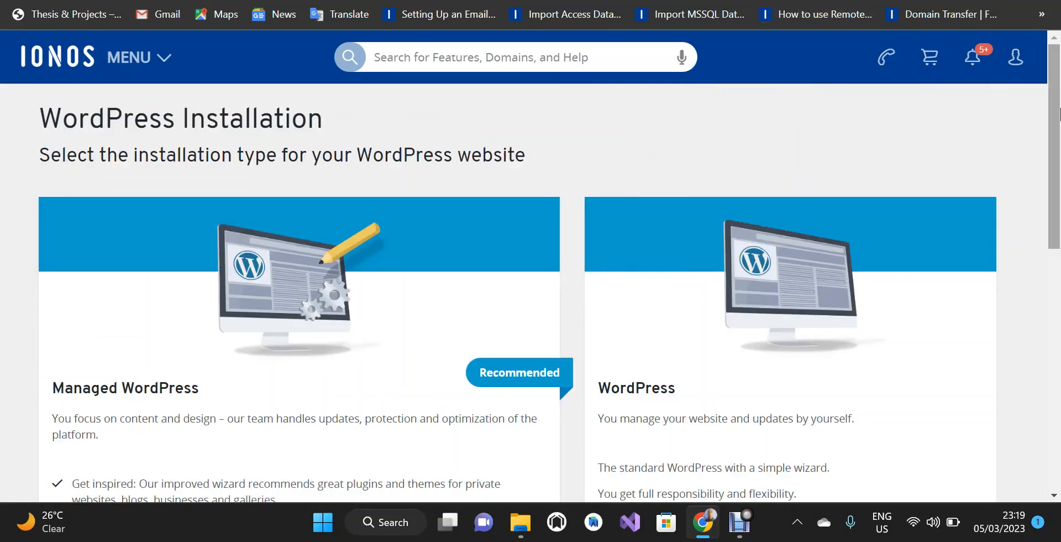
drag(1057, 95, 1054, 173)
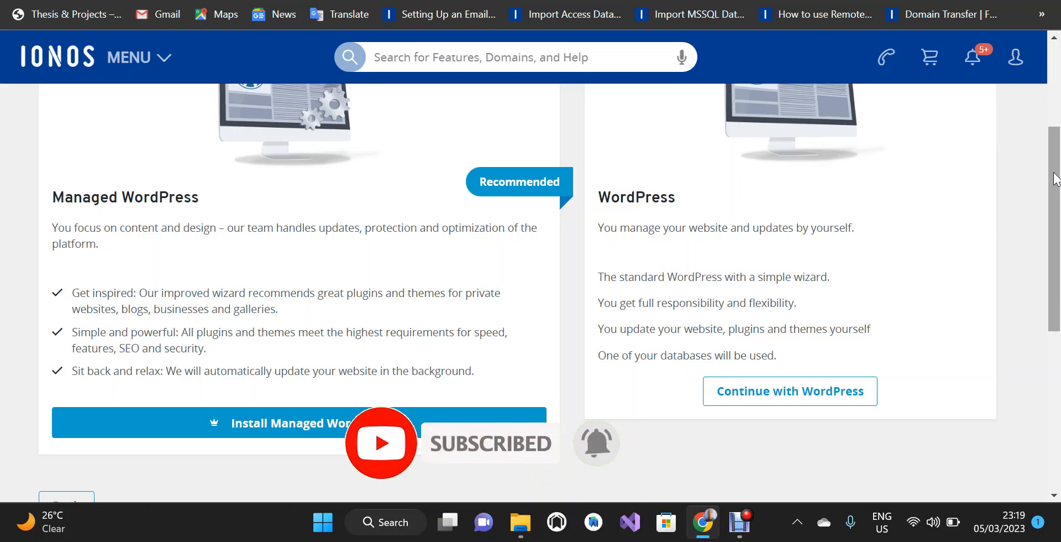
drag(1055, 178, 1044, 74)
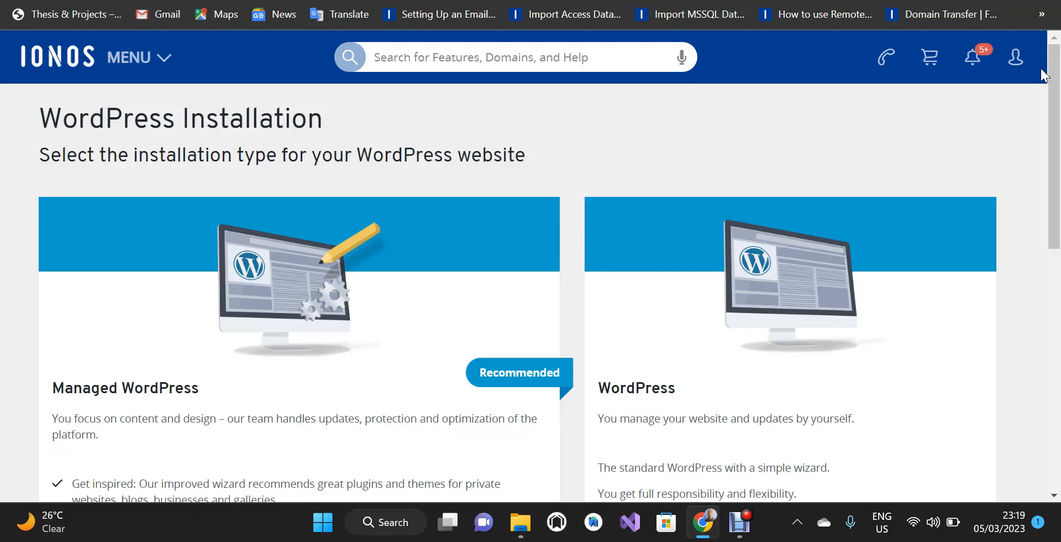
drag(1056, 91, 1054, 187)
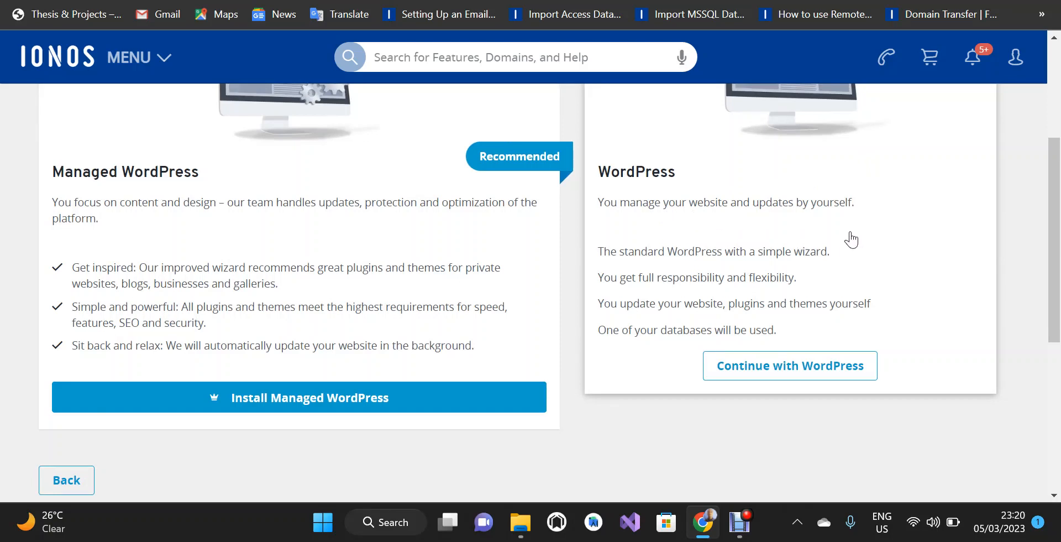
mouse_move(1054, 206)
mouse_down()
mouse_move(1042, 173)
mouse_move(1052, 201)
mouse_up()
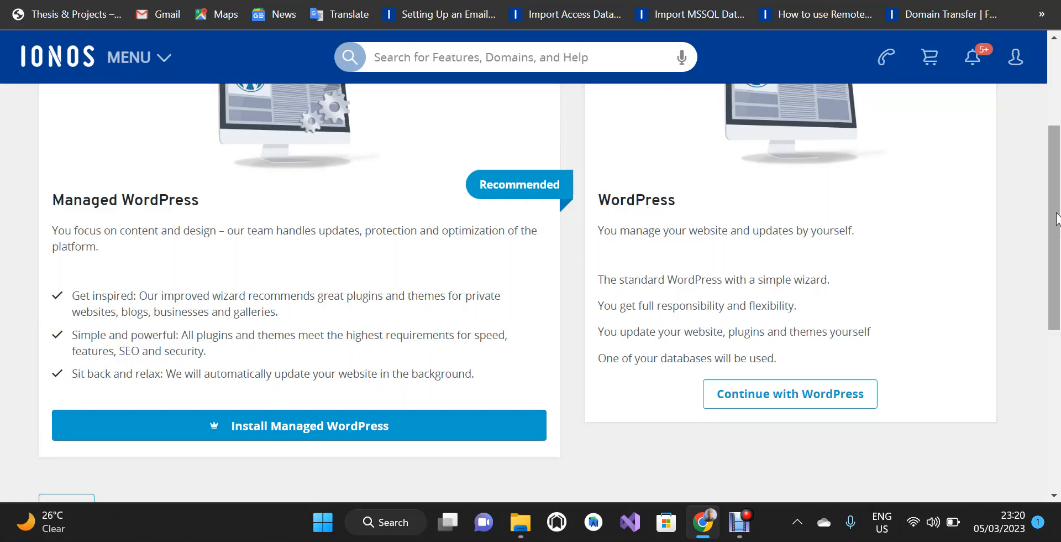
scroll(1054, 192, up, 1)
mouse_move(1053, 192)
mouse_down()
mouse_move(1053, 213)
mouse_move(1050, 205)
mouse_up()
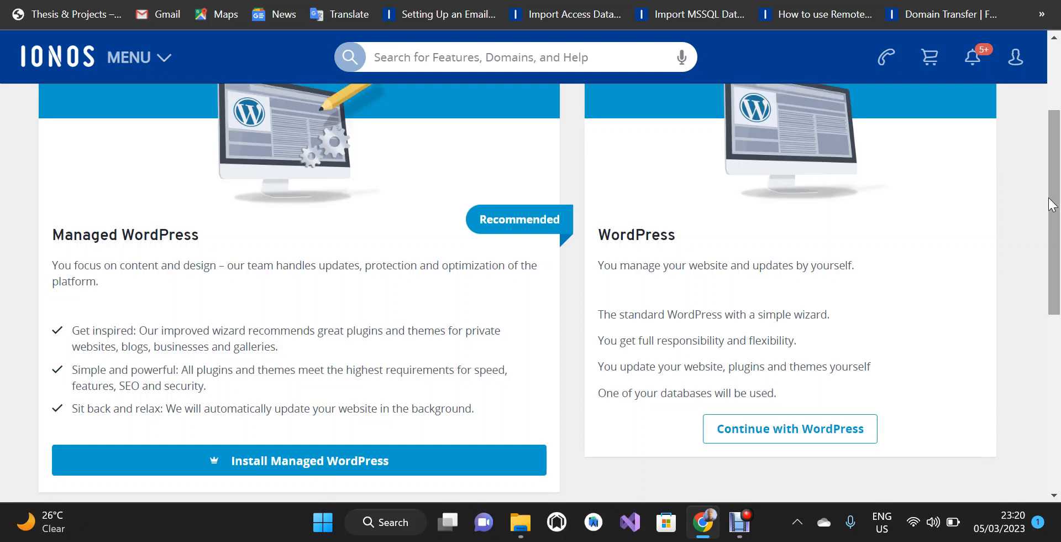
click(825, 435)
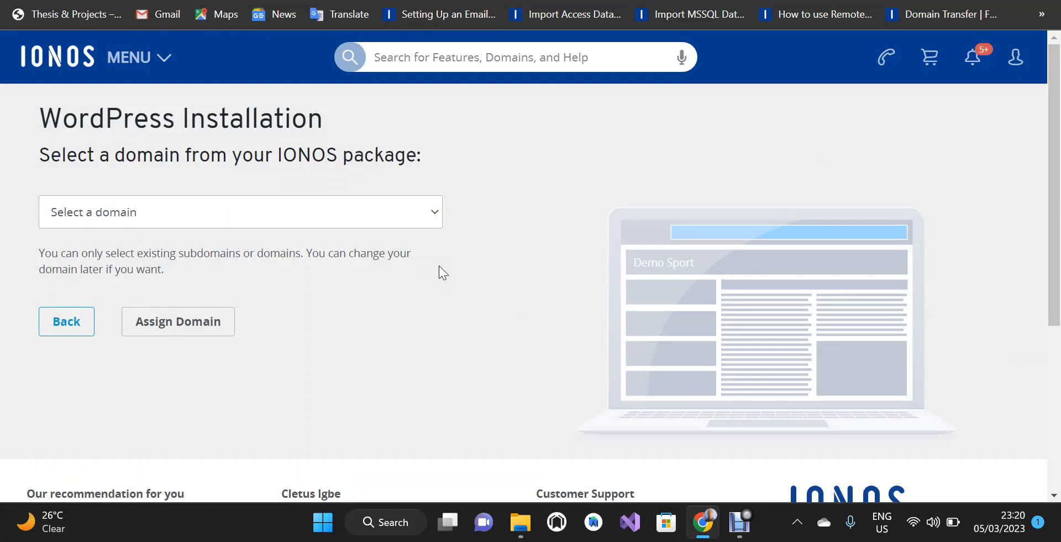
Pick demo.downvidhub.com from the domain list and assign it to the site.
click(431, 221)
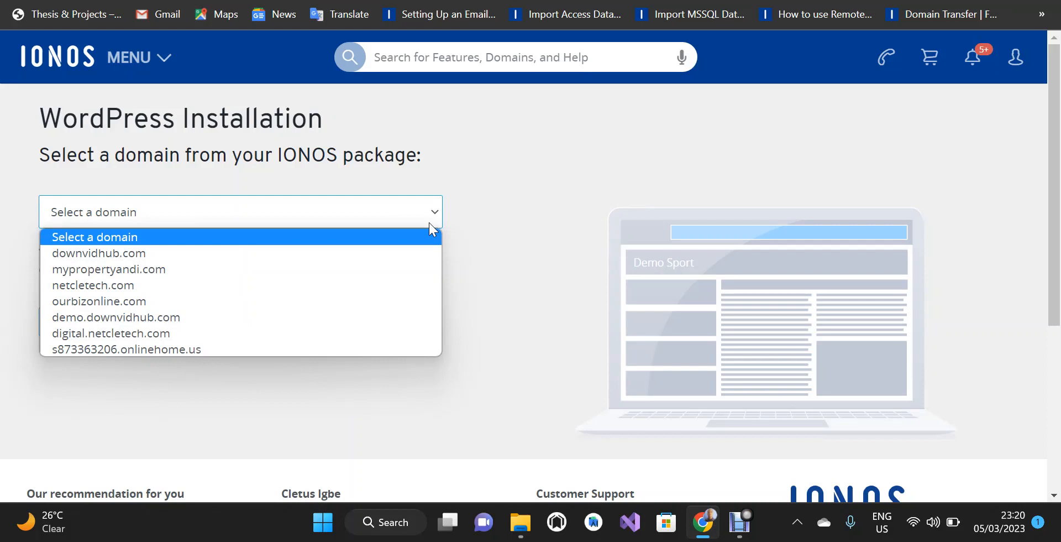
click(191, 320)
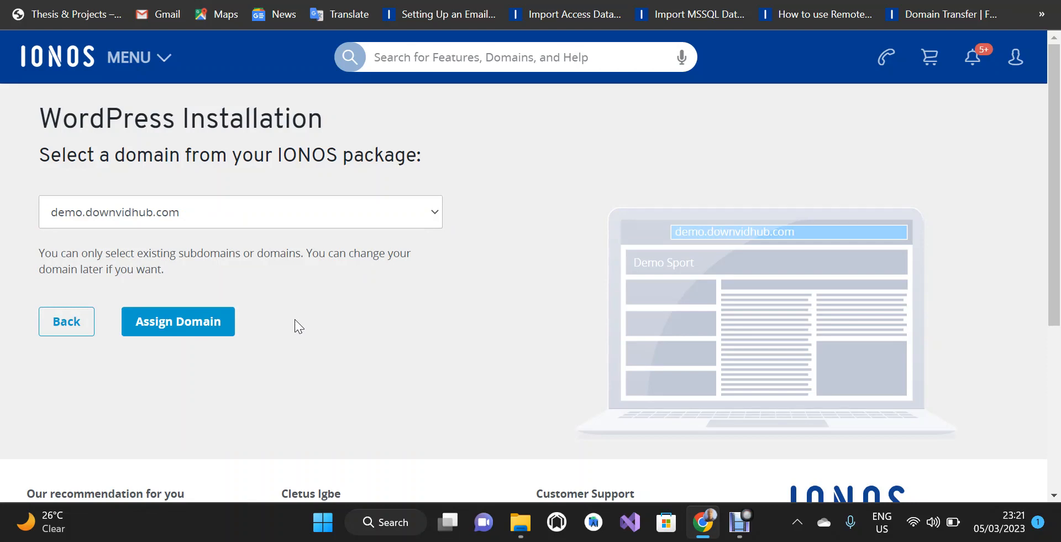
click(203, 328)
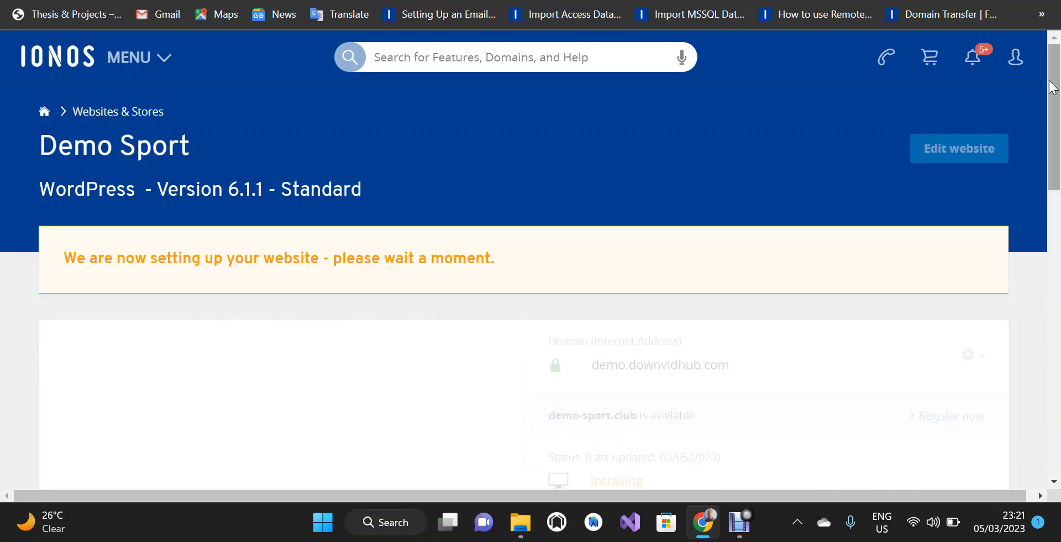
Wait for the 'your new website is online' message, then copy the domain demo.downvidhub.com.
drag(1053, 88, 1057, 155)
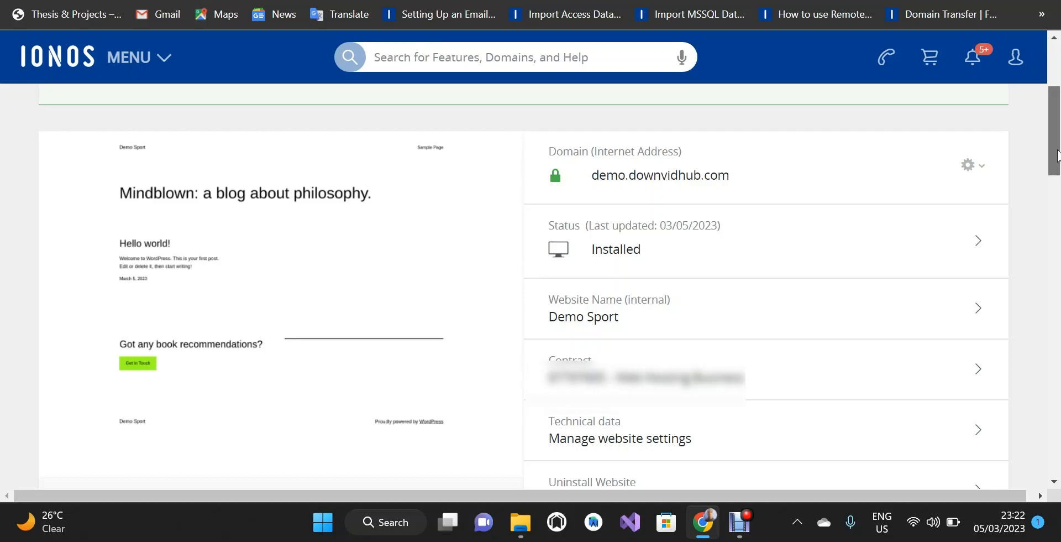
drag(1057, 155, 1058, 133)
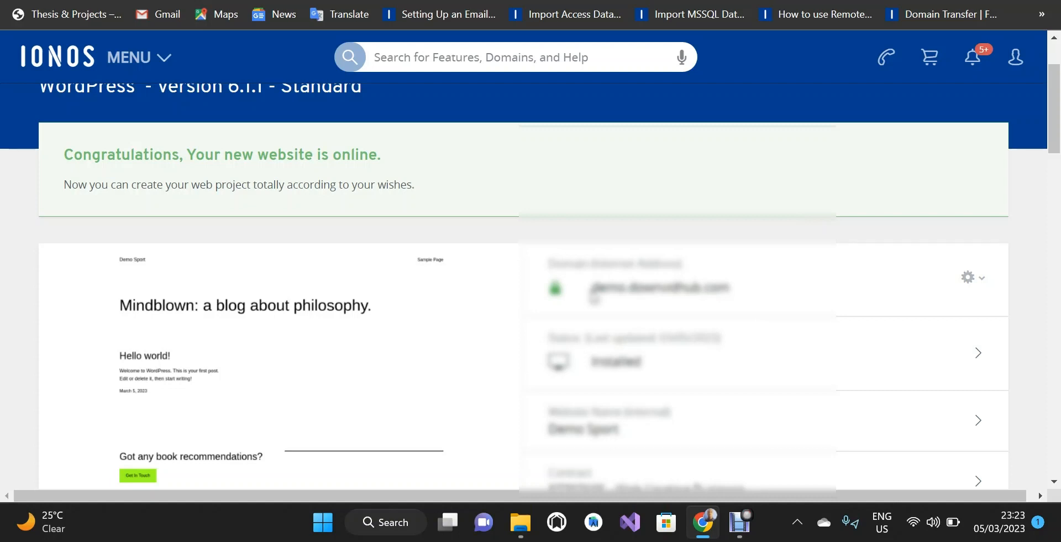
drag(590, 287, 758, 294)
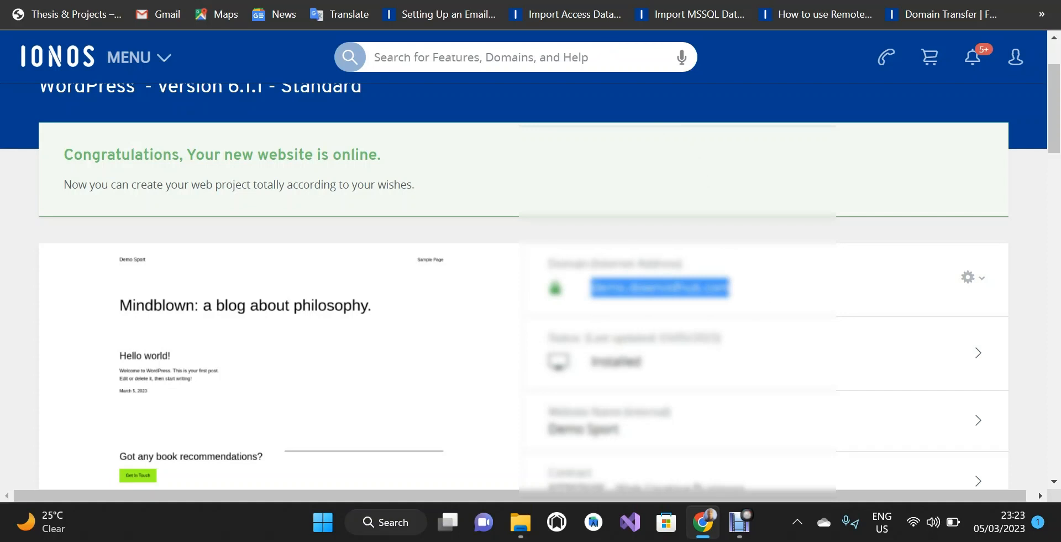
key(ctrl+t)
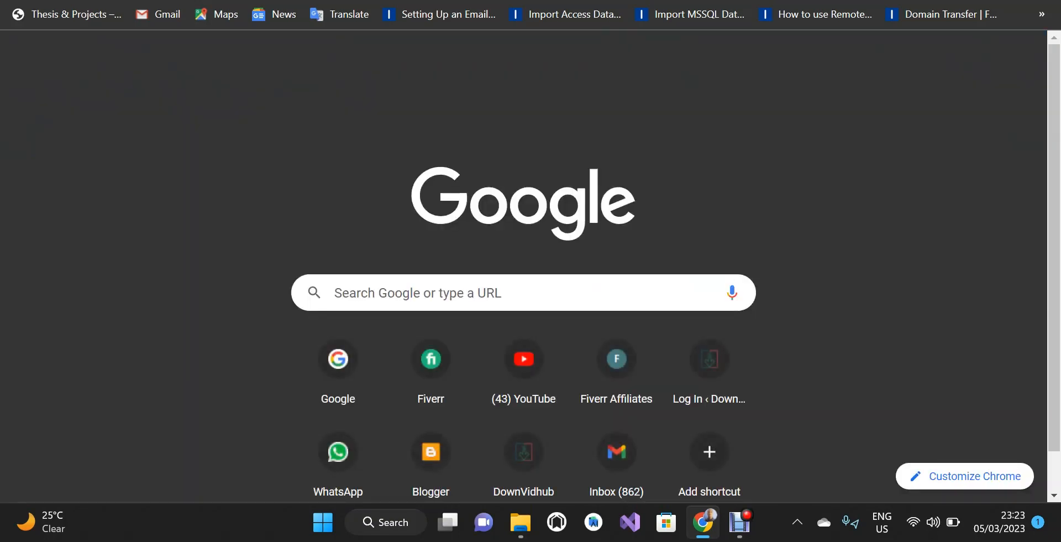
Go to demo.downvidhub.com/wp-admin by pasting the domain and adding /wp-admin.
text(demo.downvidhub.com)
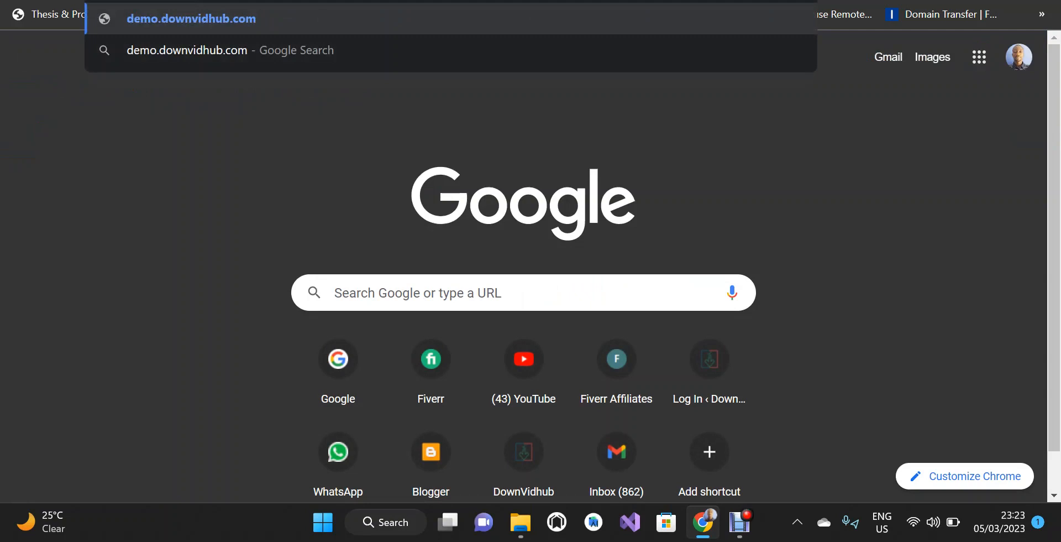
text(/)
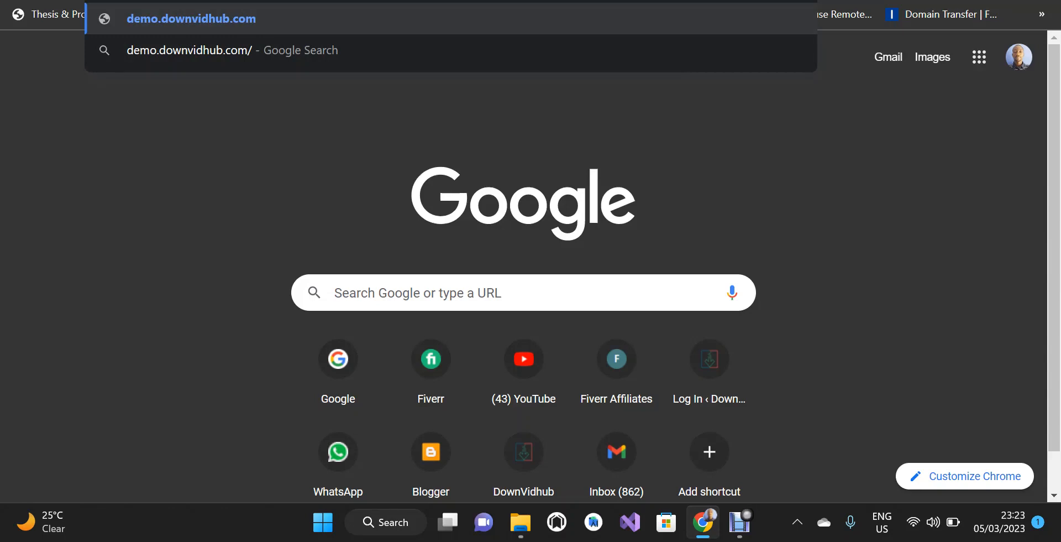
text(wp)
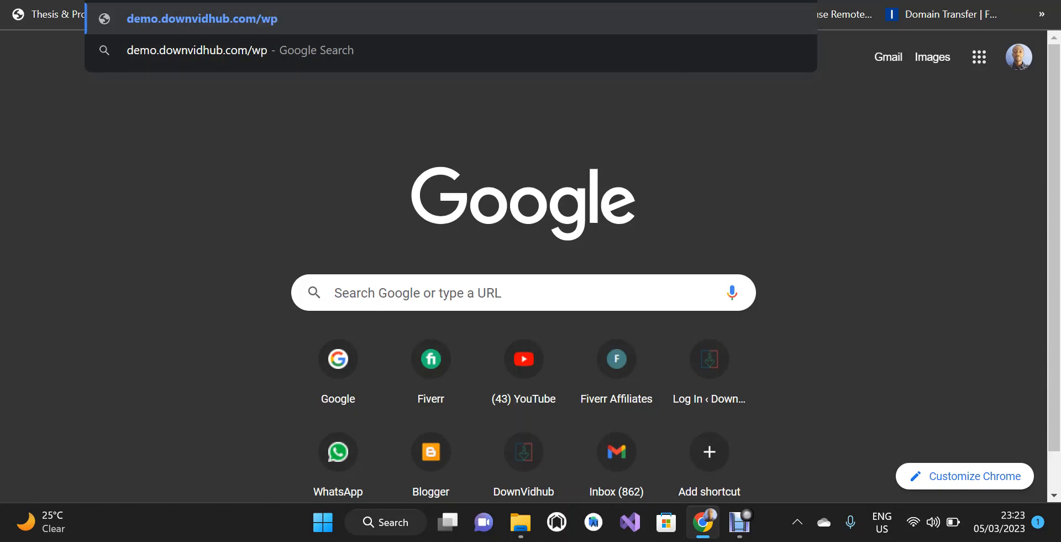
text(-admin)
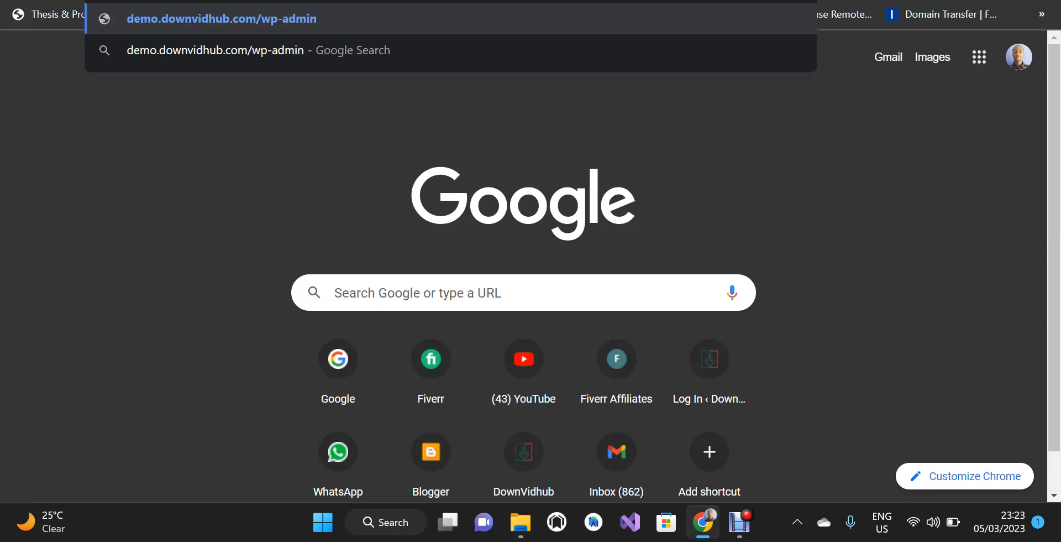
key(Return)
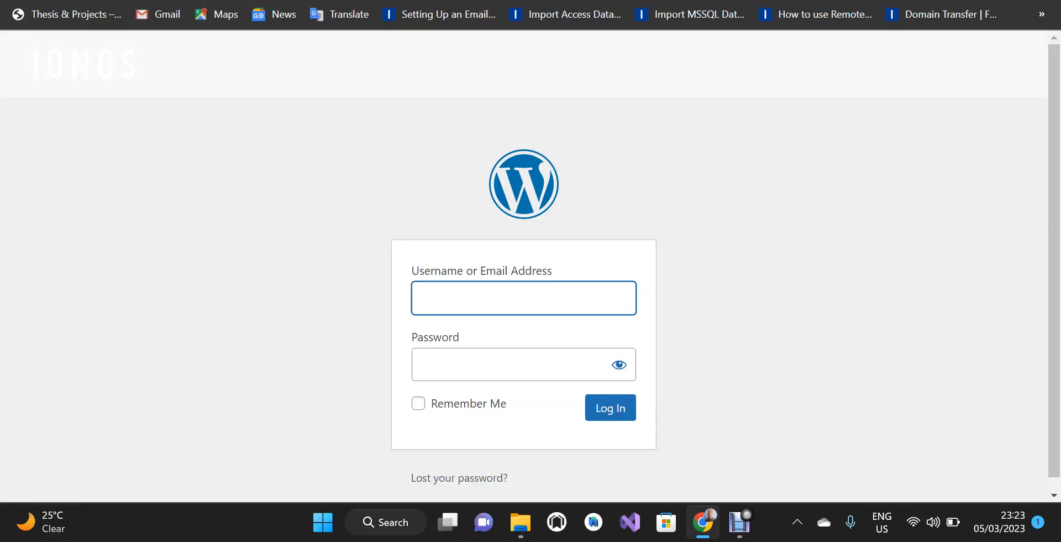
Log in to the WordPress admin with the administrator username and password.
text(demo_sqlort)
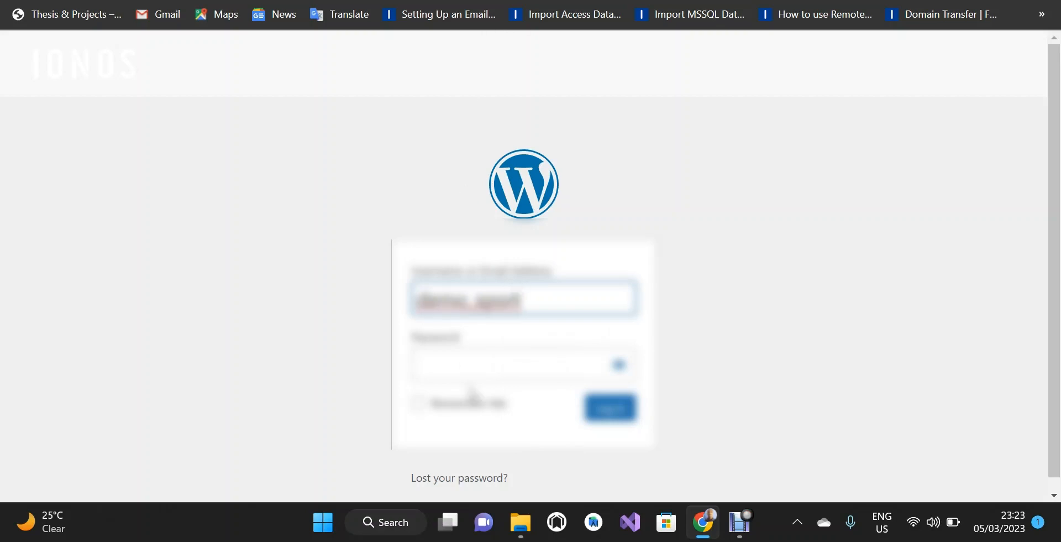
key(Tab)
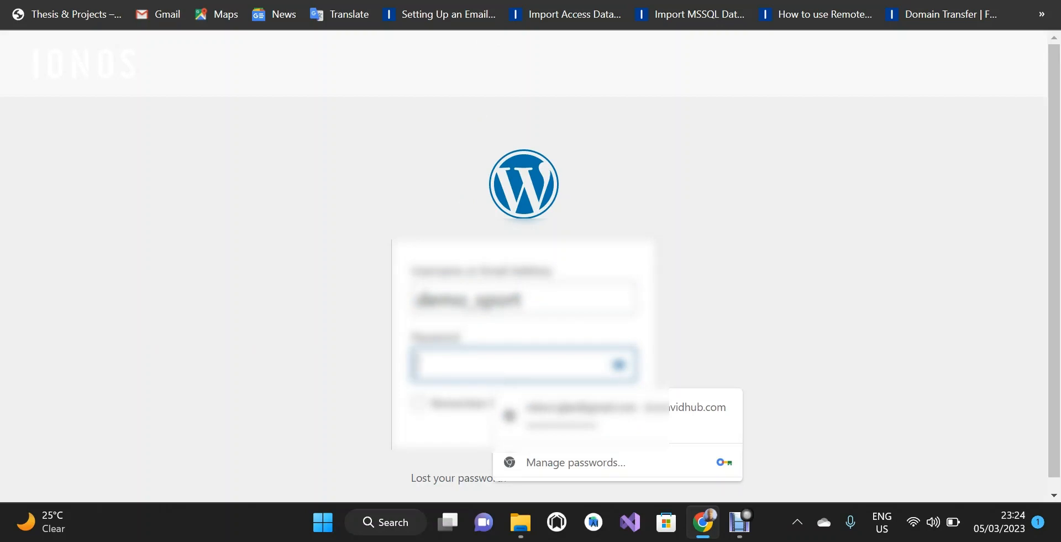
text(********)
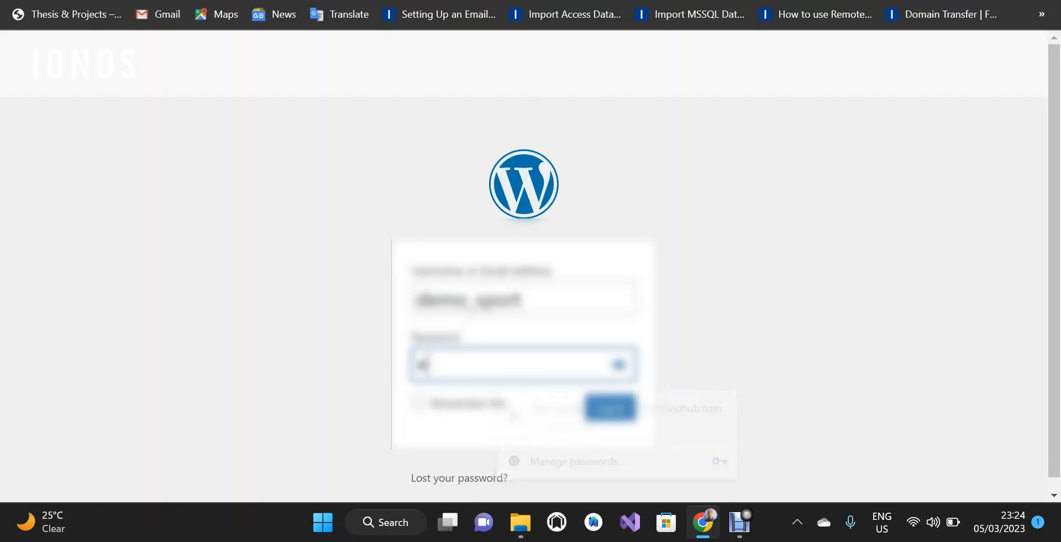
text(*****)
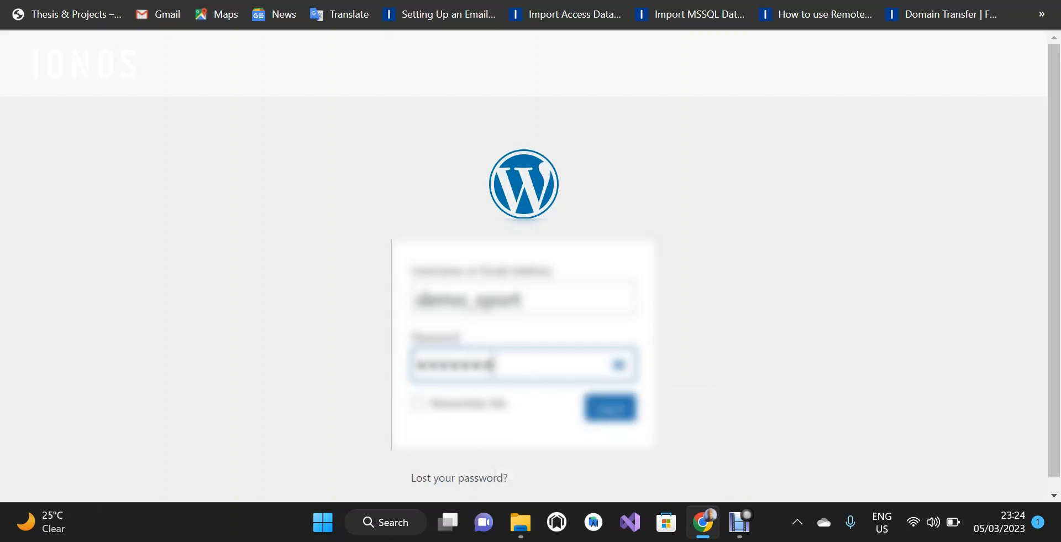
text(***)
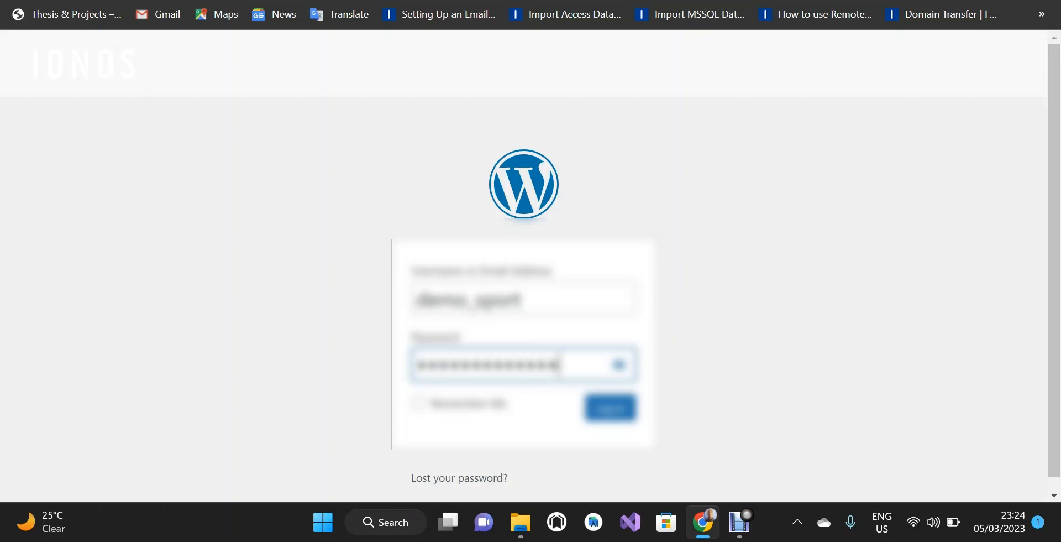
text(****)
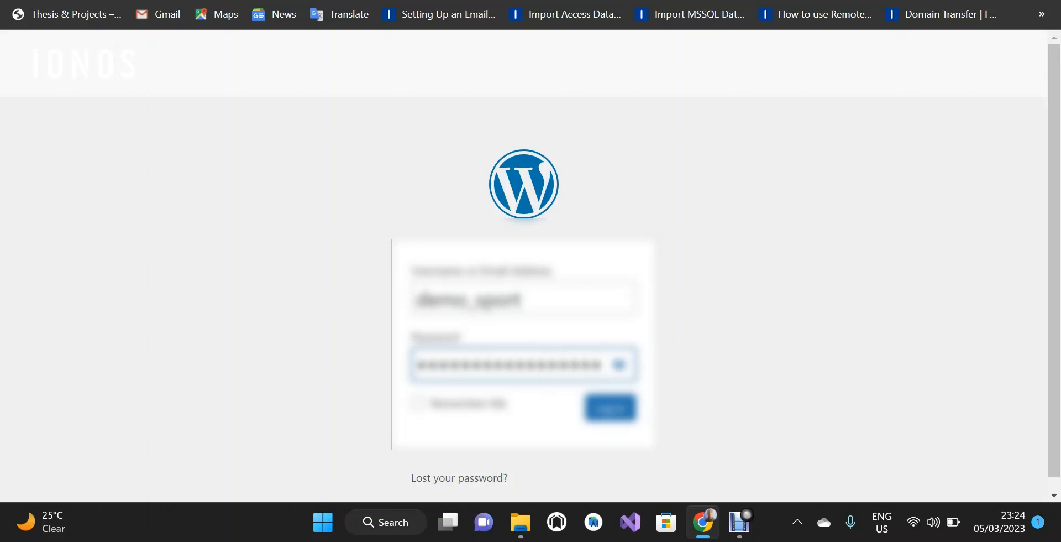
key(Return)
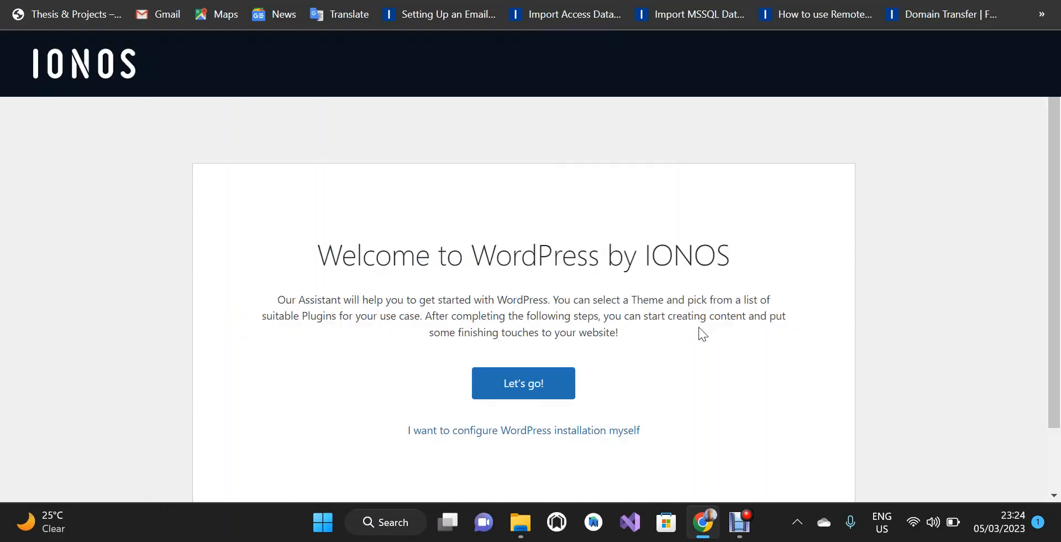
click(588, 433)
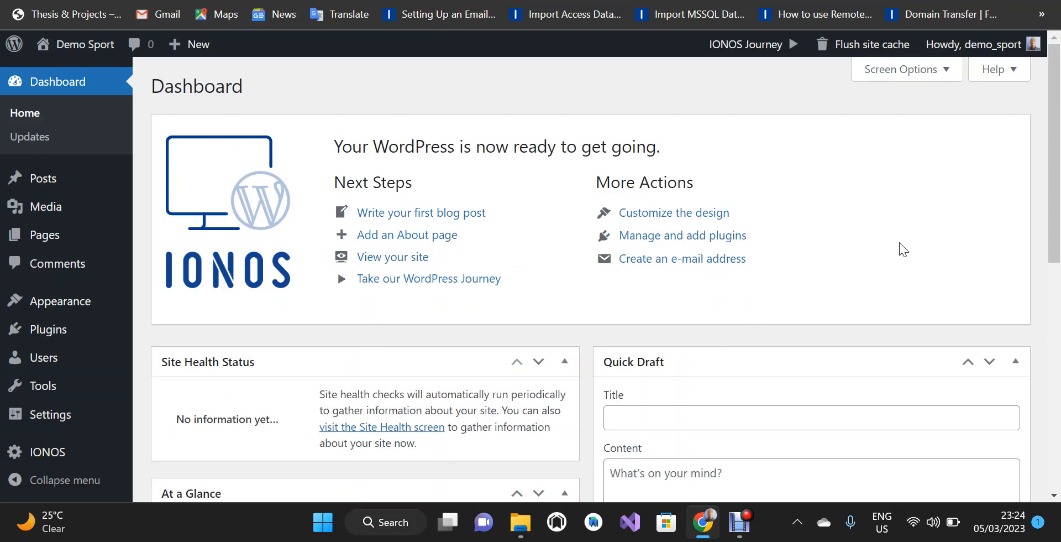
mouse_move(1056, 118)
mouse_down()
mouse_move(1058, 332)
mouse_move(1050, 146)
mouse_move(1046, 154)
mouse_move(1057, 360)
mouse_up()
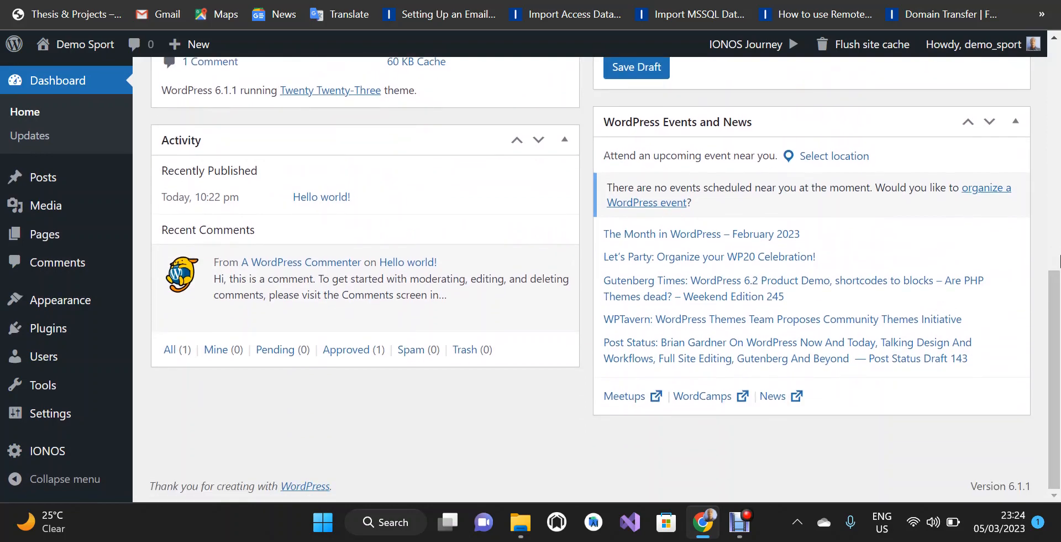
drag(1057, 304, 1037, 66)
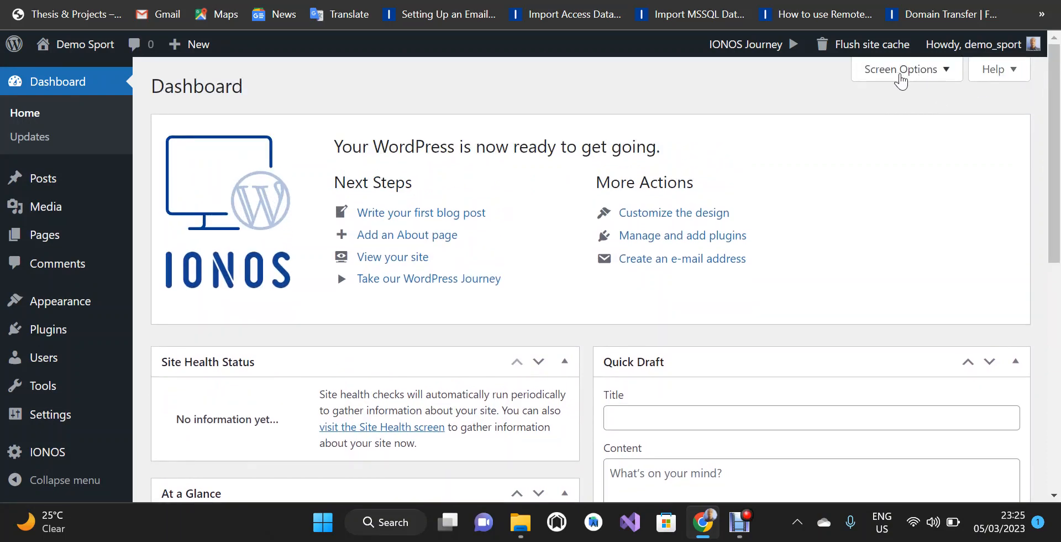
Uncheck all six boxes in Screen Options, from Site Health Status to IONOS WordPress.
click(949, 75)
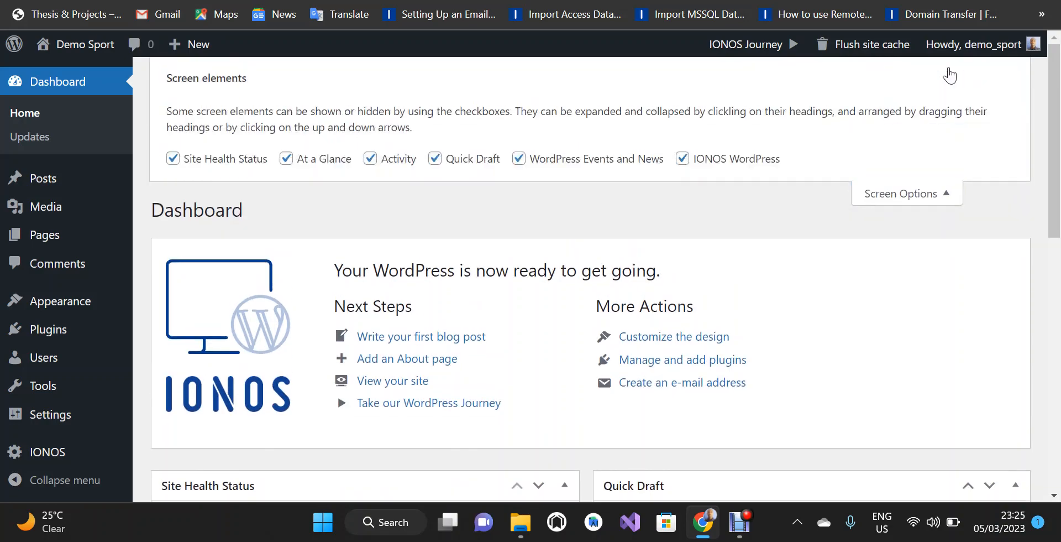
click(179, 165)
click(287, 160)
click(371, 159)
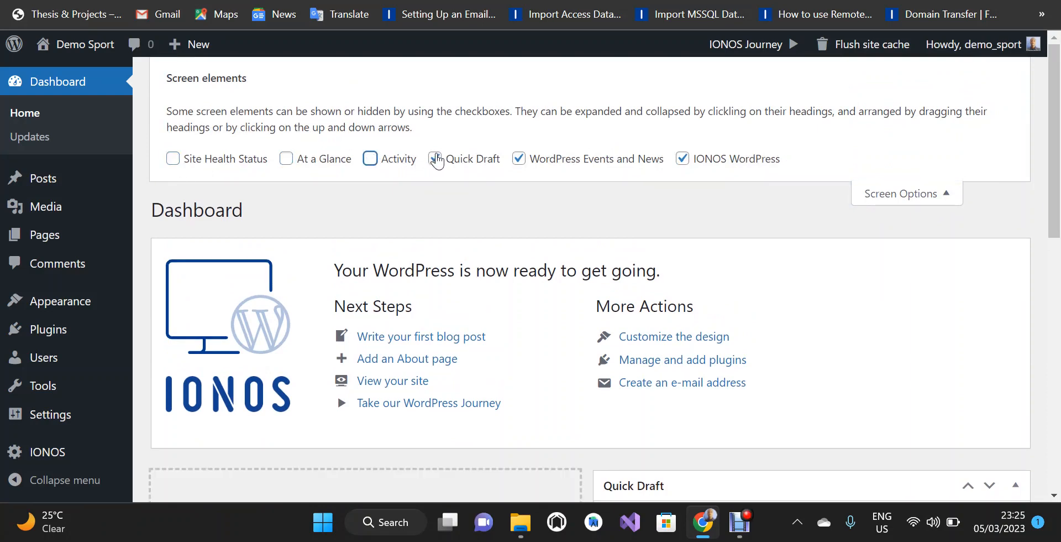
click(436, 159)
click(519, 159)
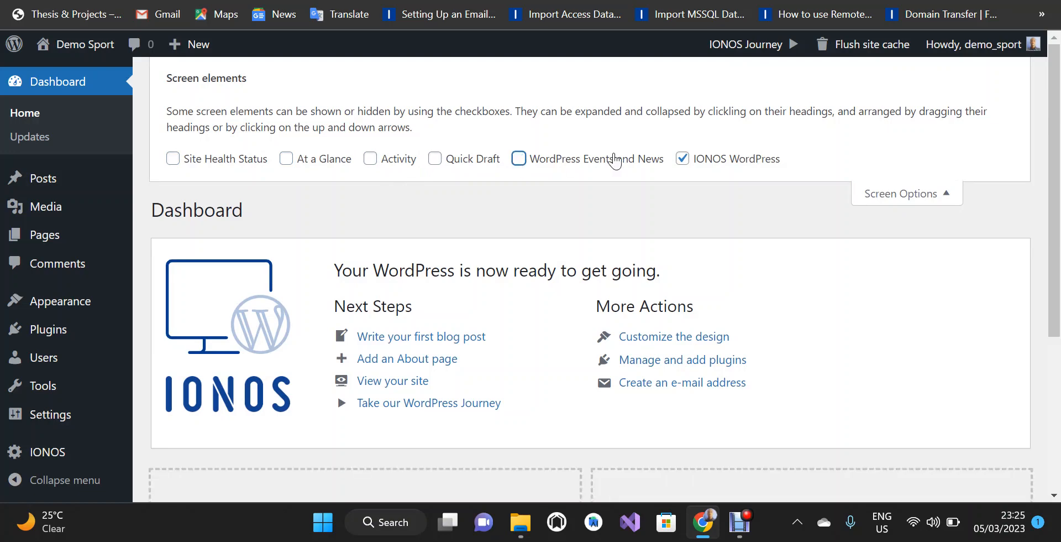
click(683, 159)
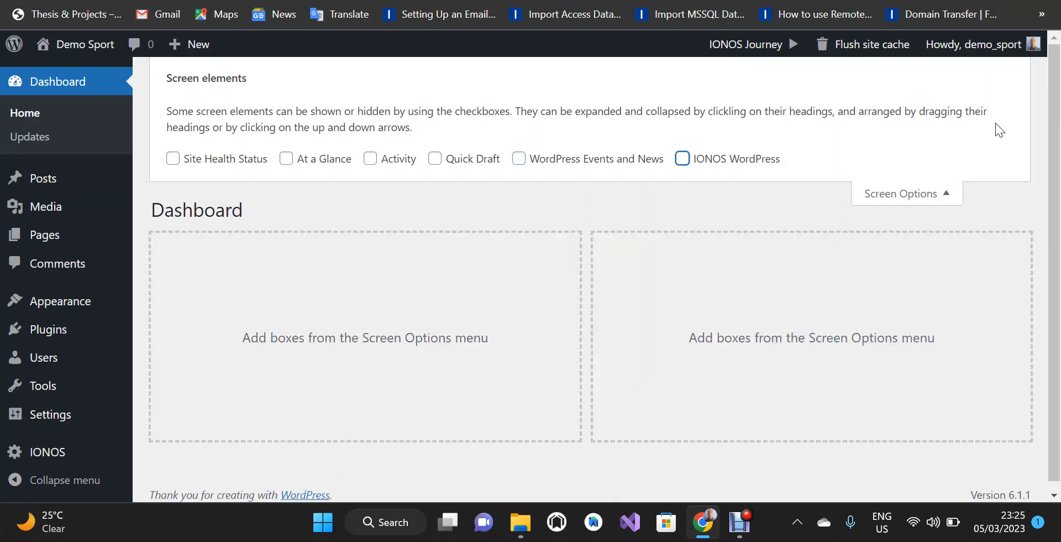
click(948, 191)
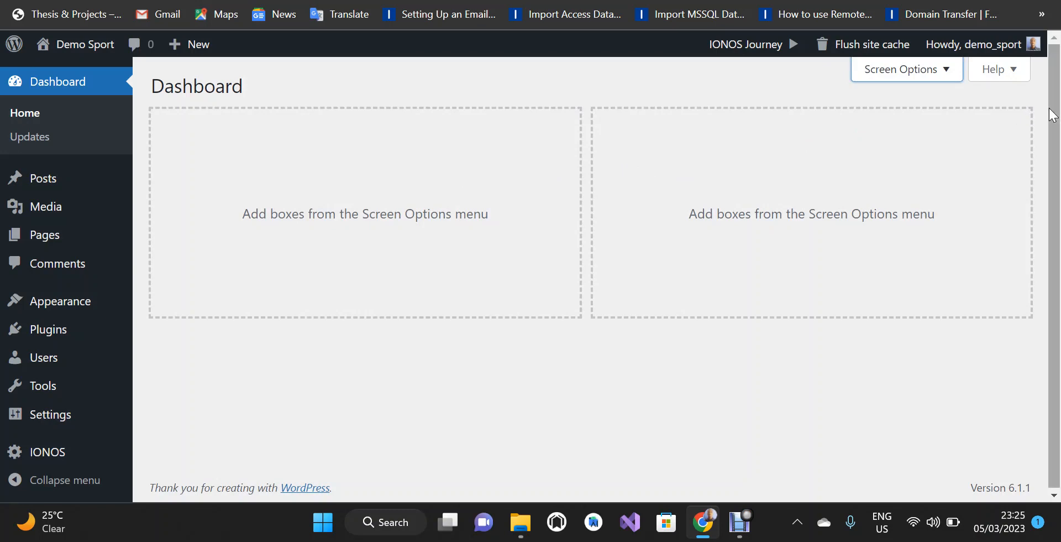
scroll(1054, 138, down, 1)
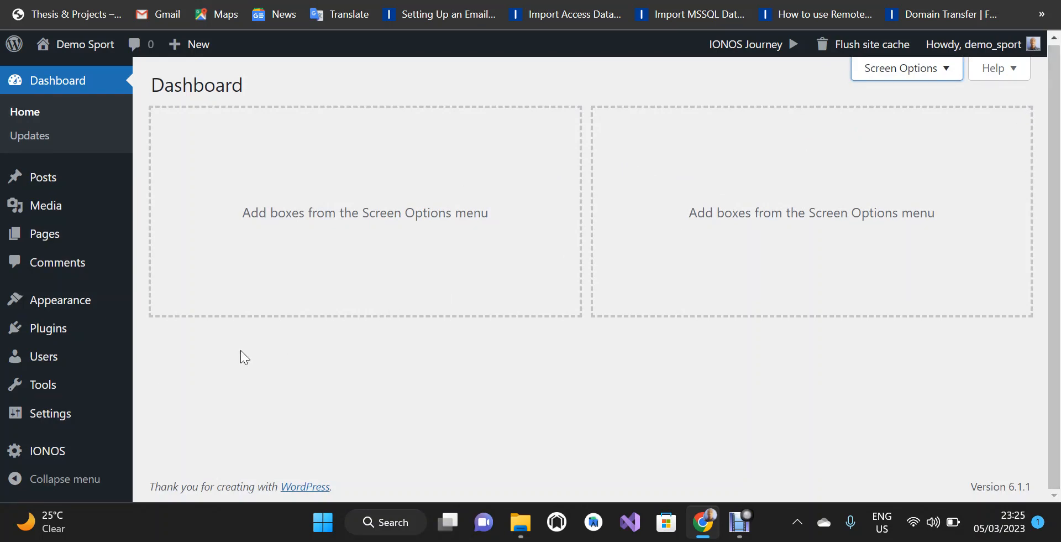
Set the General Settings tagline to 'Follow us to keep up with the news on Football, Boxing, and more from Demo Sport.' and save.
mouse_move(66, 422)
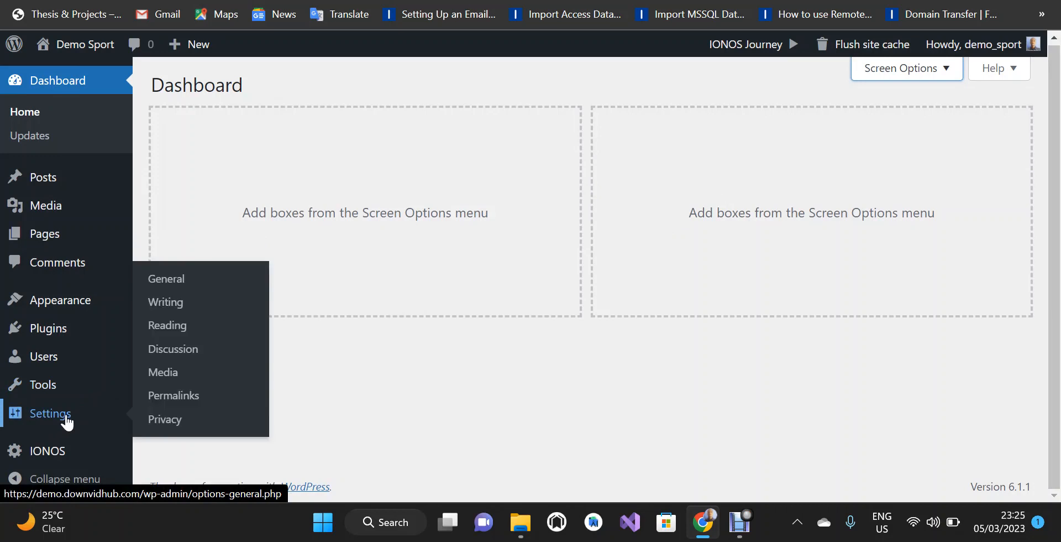
click(66, 421)
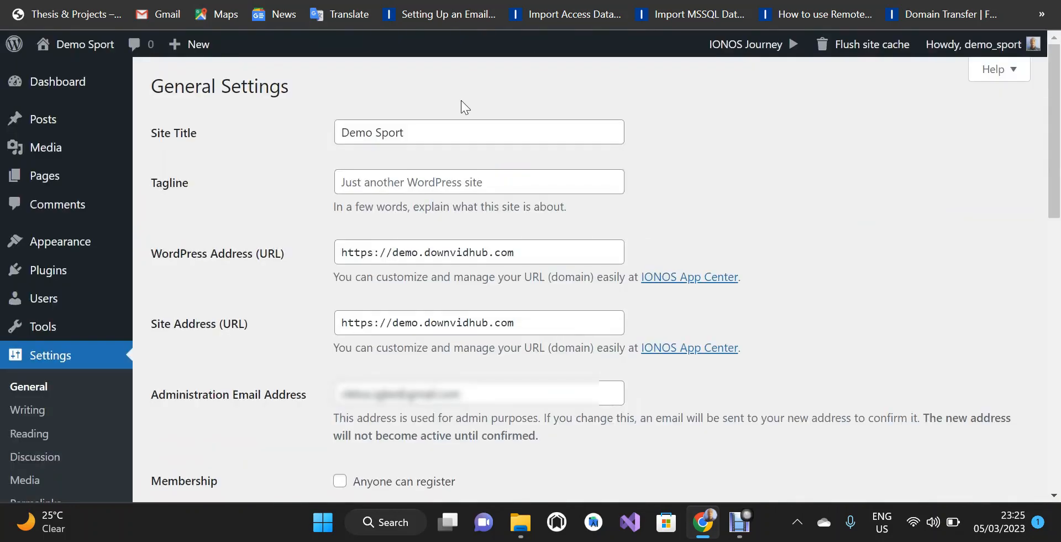
click(480, 182)
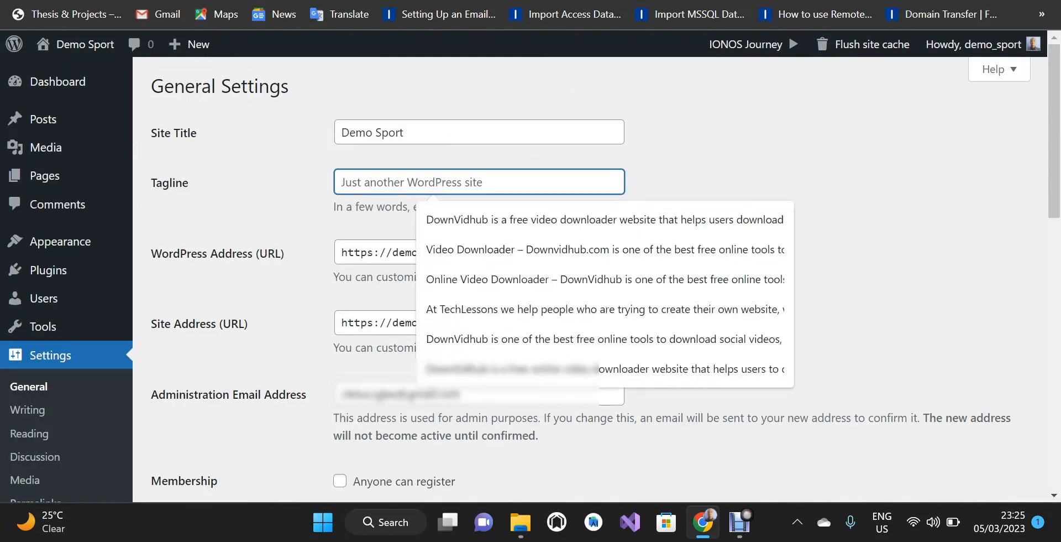
key(ctrl+a)
key(ctrl+v)
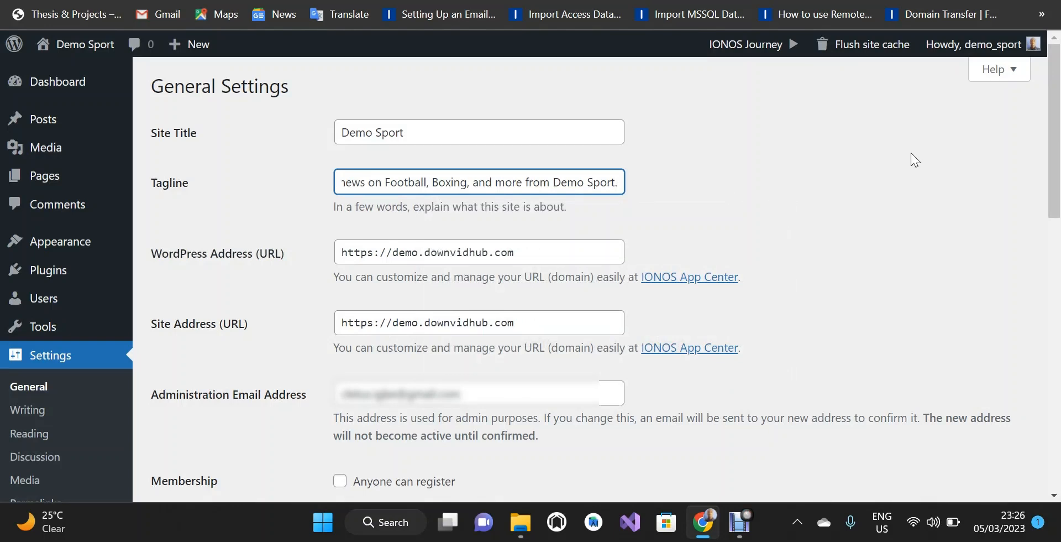
drag(1056, 127, 1051, 365)
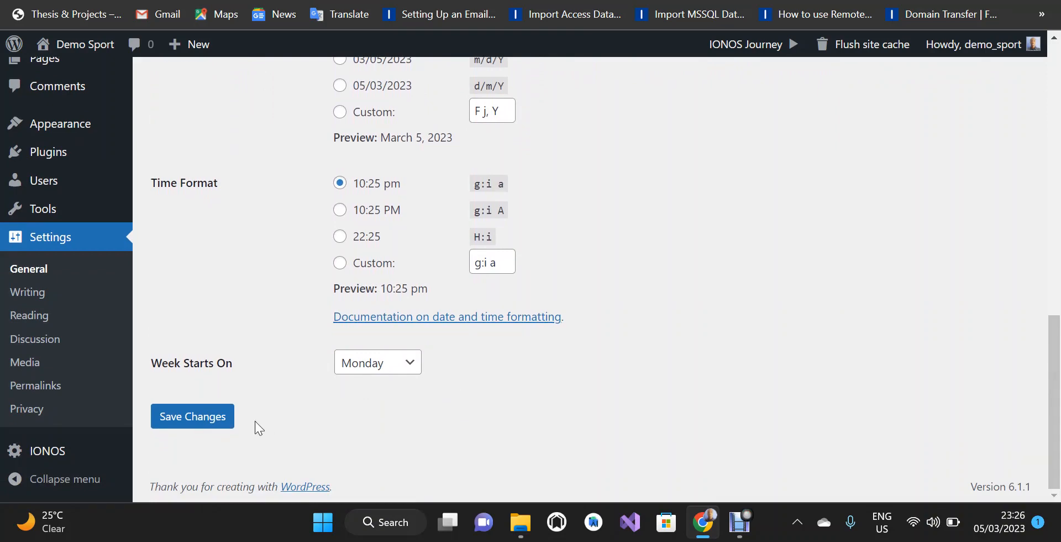
click(210, 420)
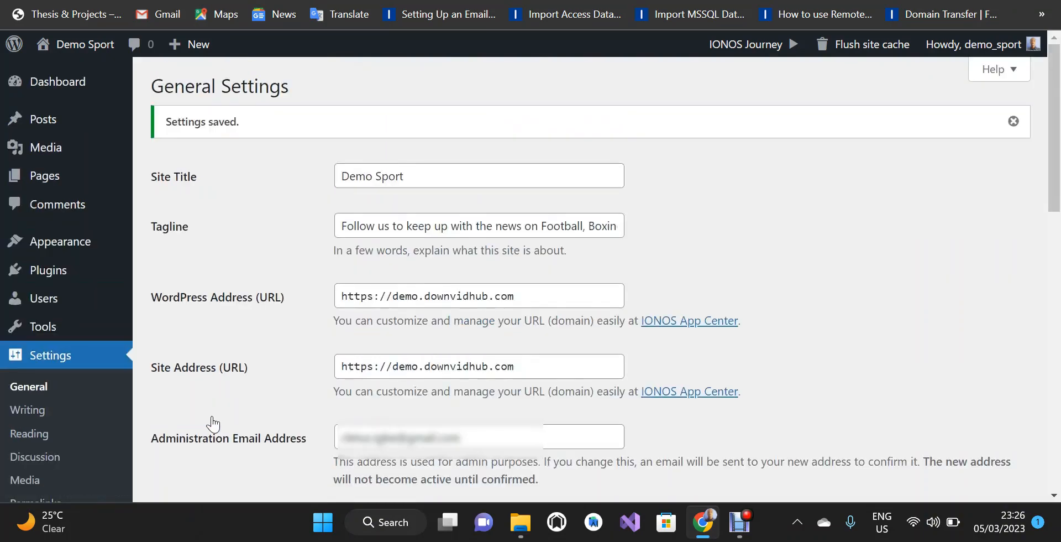
click(29, 409)
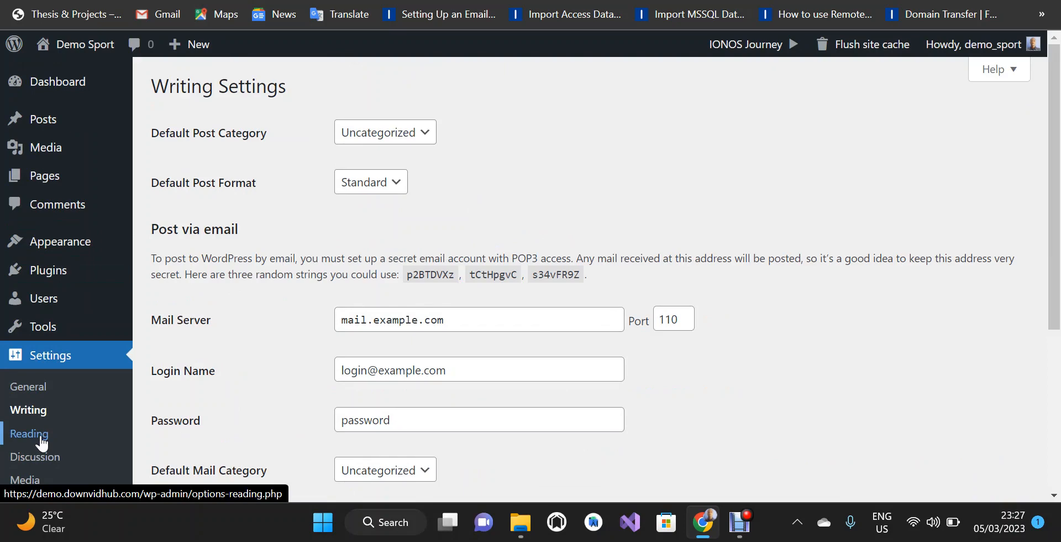
Scroll through the Reading settings page, then go to Permalink Settings.
click(41, 440)
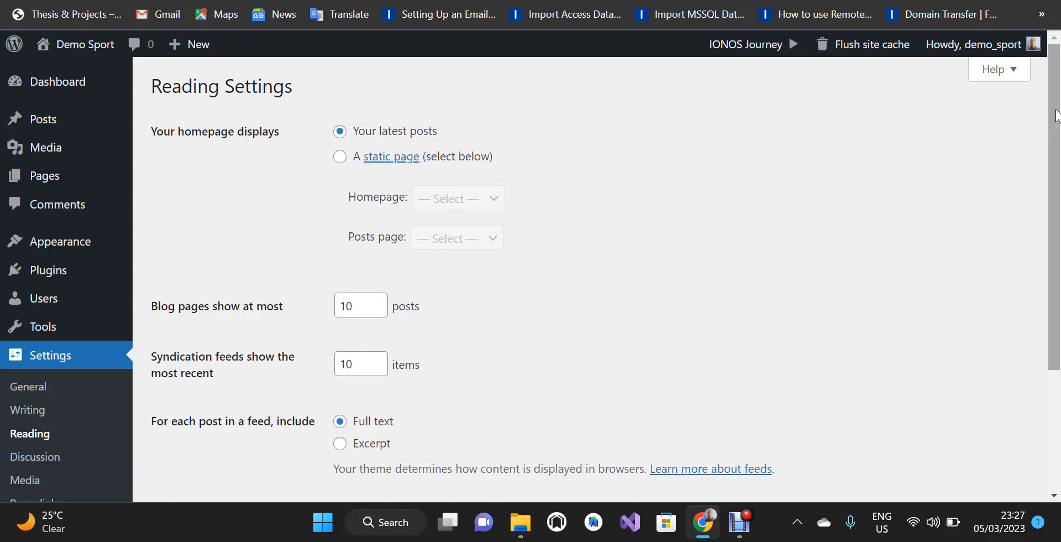
drag(1056, 116, 1054, 207)
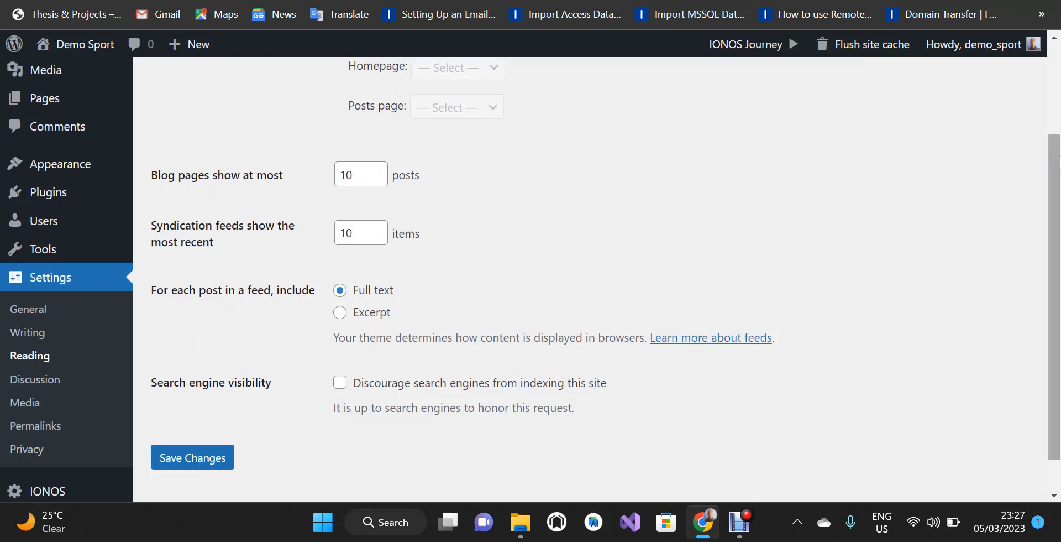
drag(1058, 164, 1033, 186)
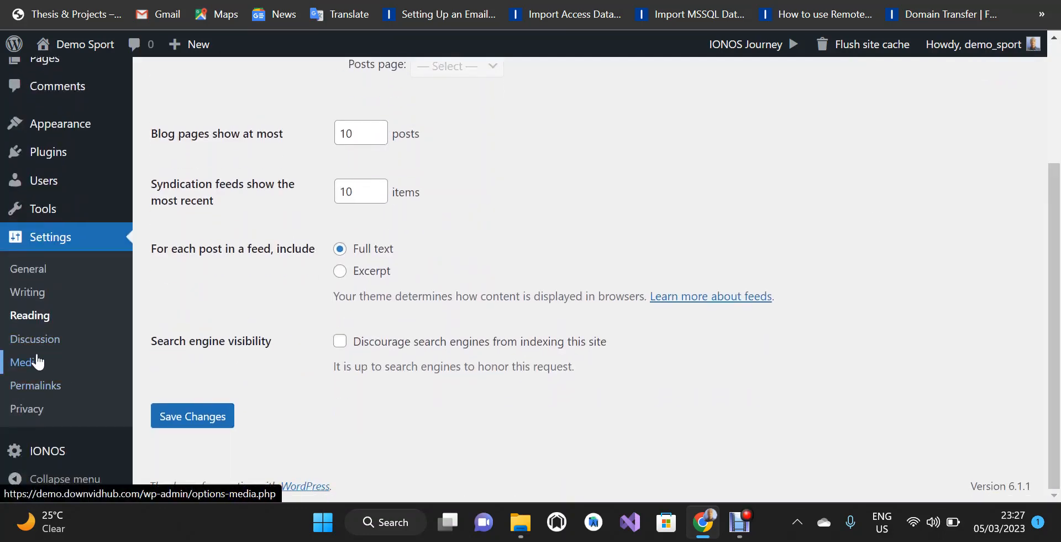
click(46, 393)
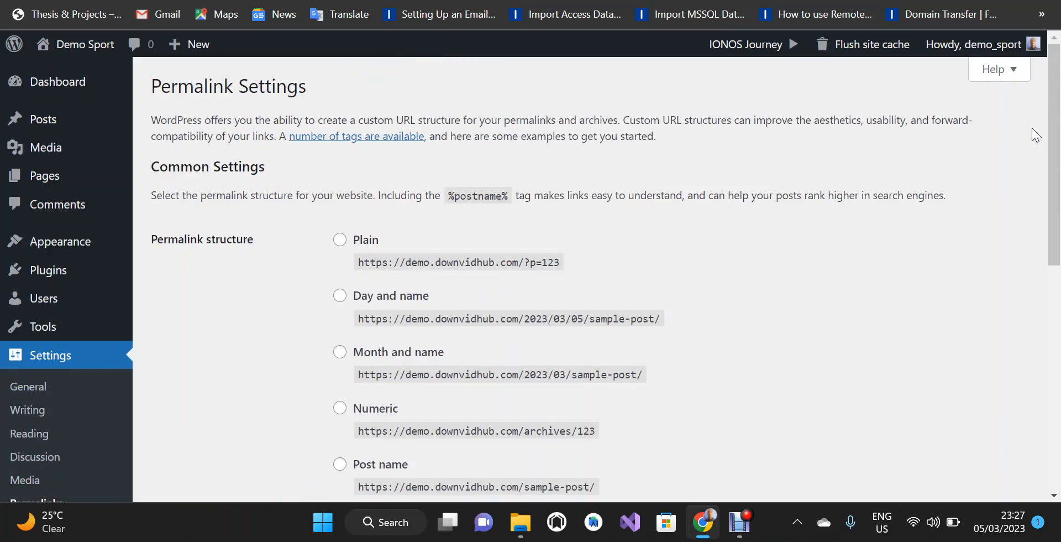
Select the Post name structure (/%postname%/) and save, leaving Category and Tag base blank.
drag(1056, 124, 1056, 203)
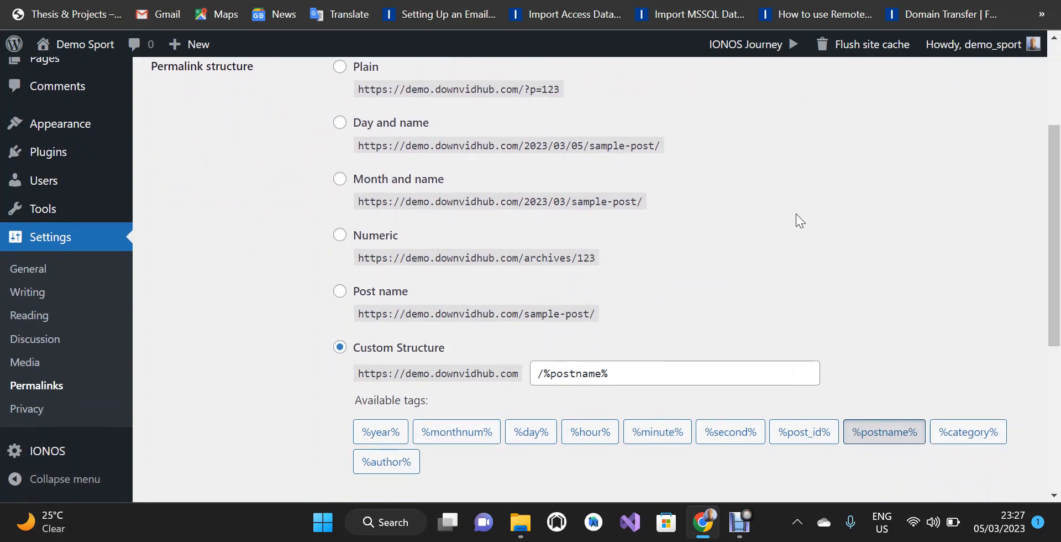
click(341, 293)
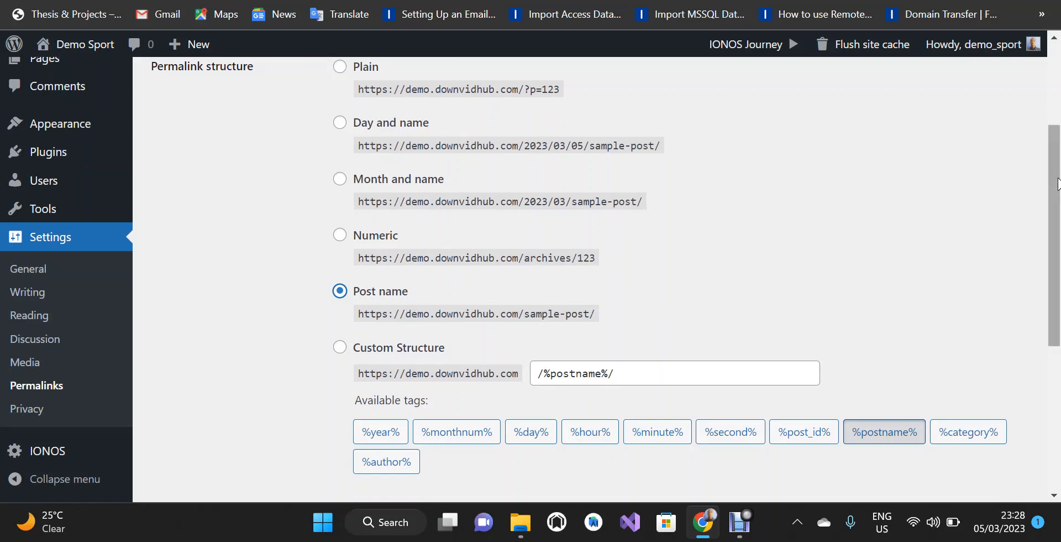
drag(1059, 195, 1060, 197)
scroll(516, 416, down, 3)
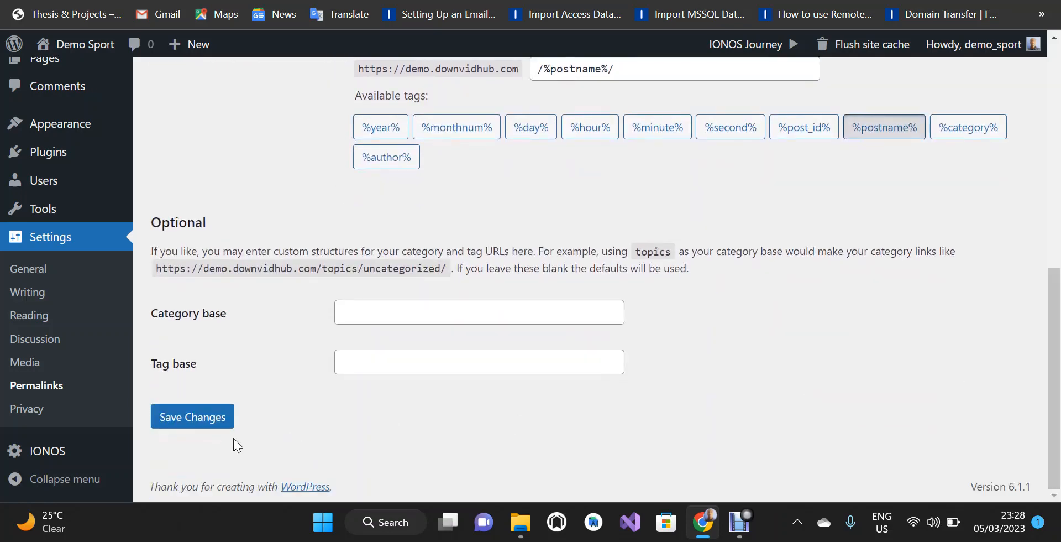
click(204, 424)
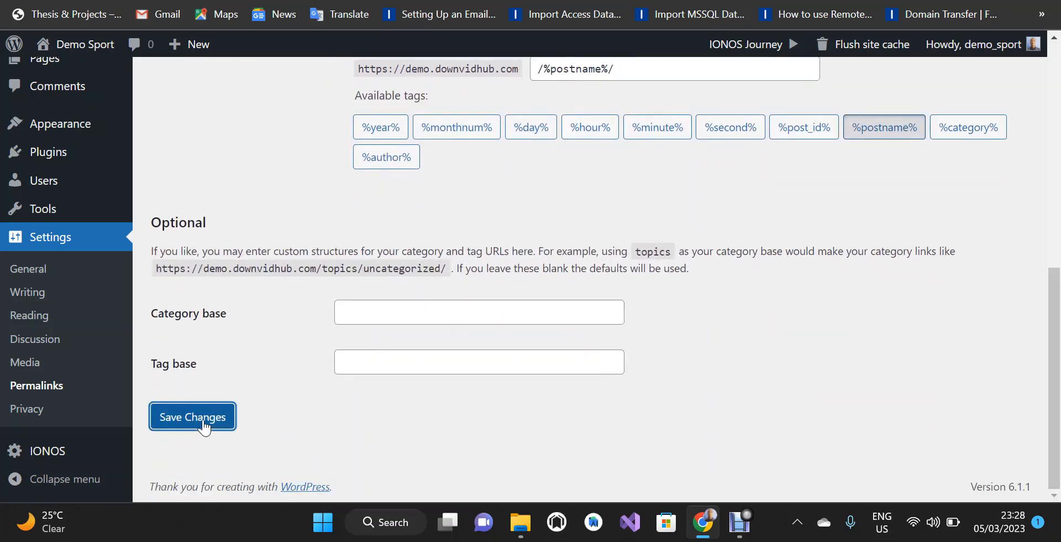